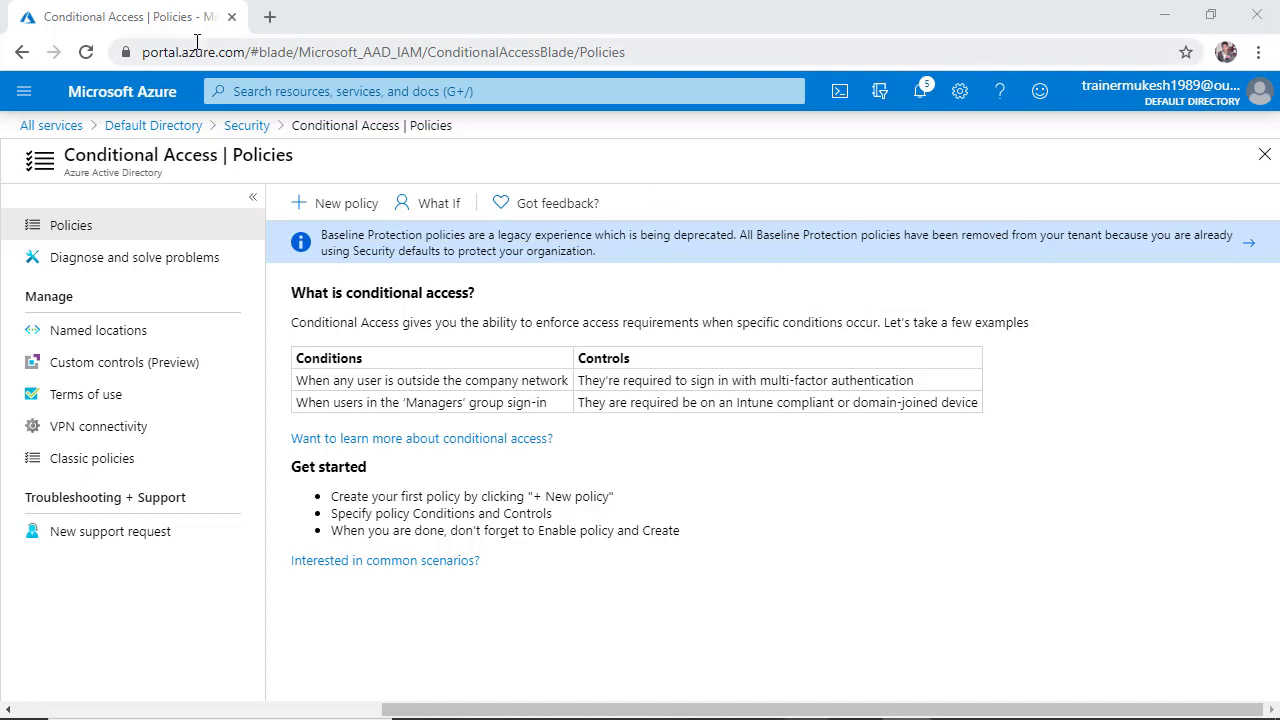
Step: Go from all services to Azure Active Directory and open the Conditional Access policies under its Security section
{"action": "left_click", "coordinate": [27, 94]}
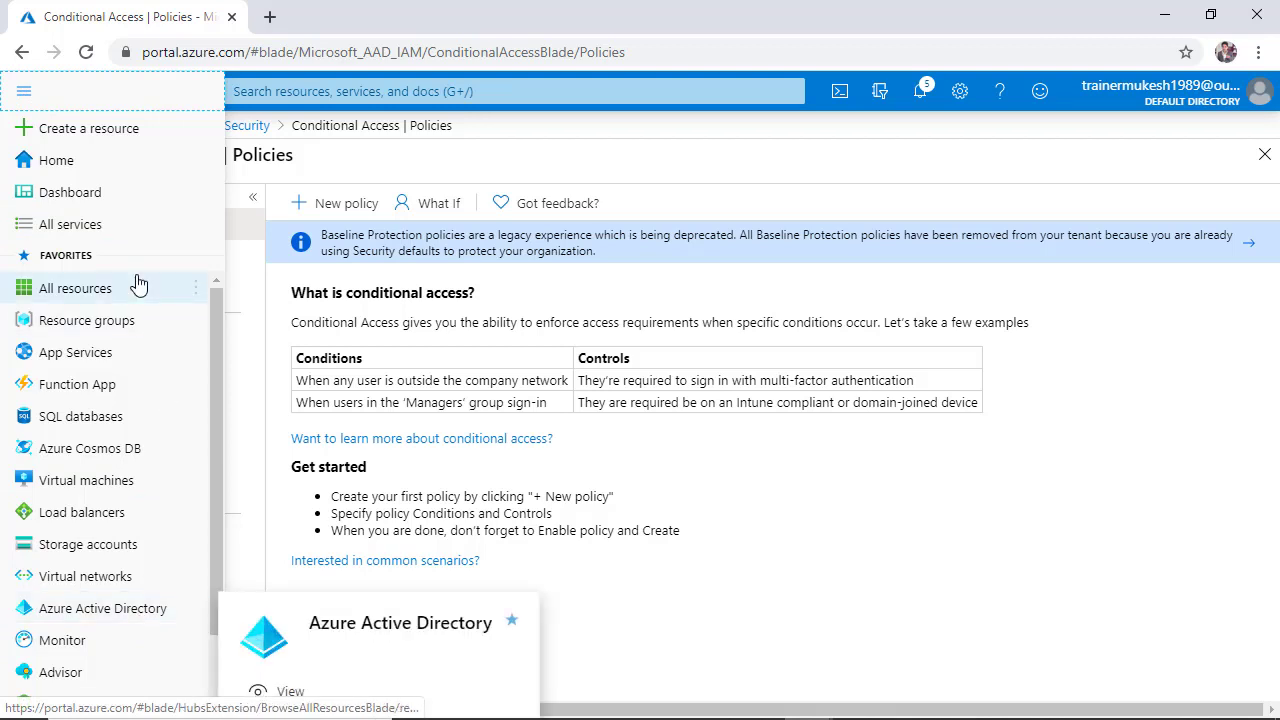
{"action": "left_click", "coordinate": [80, 226]}
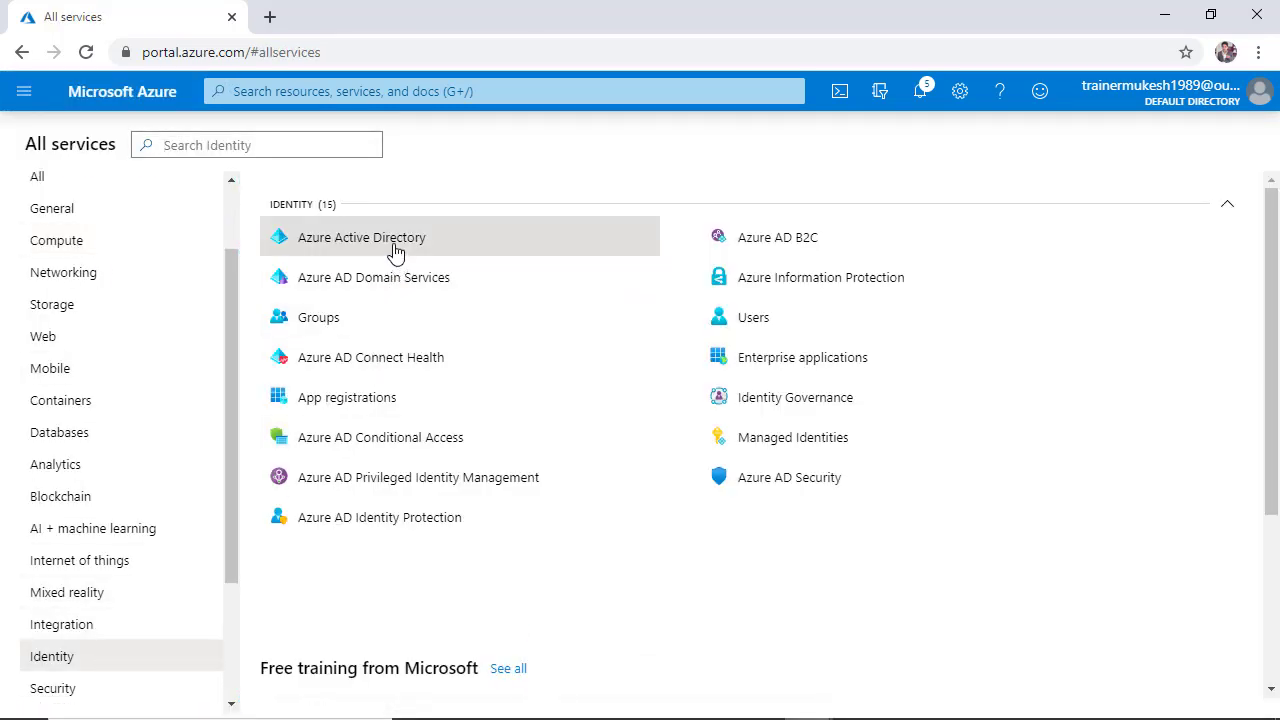
{"action": "mouse_move", "coordinate": [395, 252]}
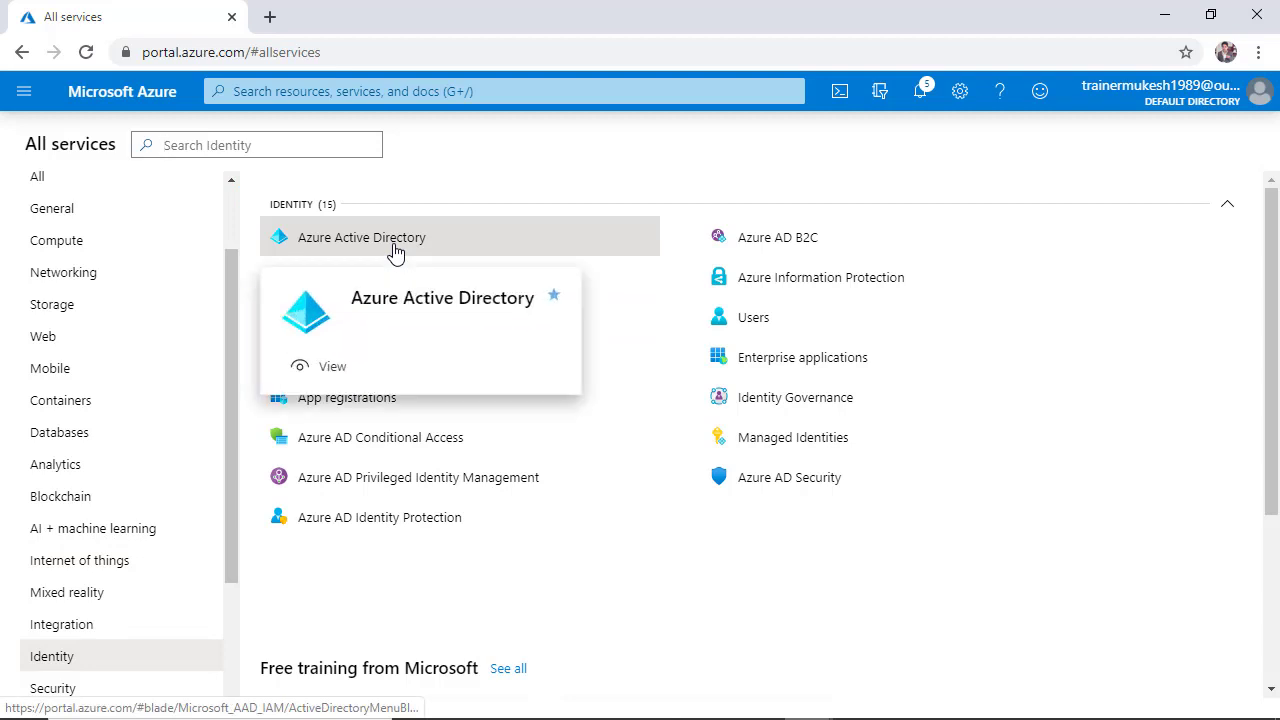
{"action": "left_click", "coordinate": [395, 250]}
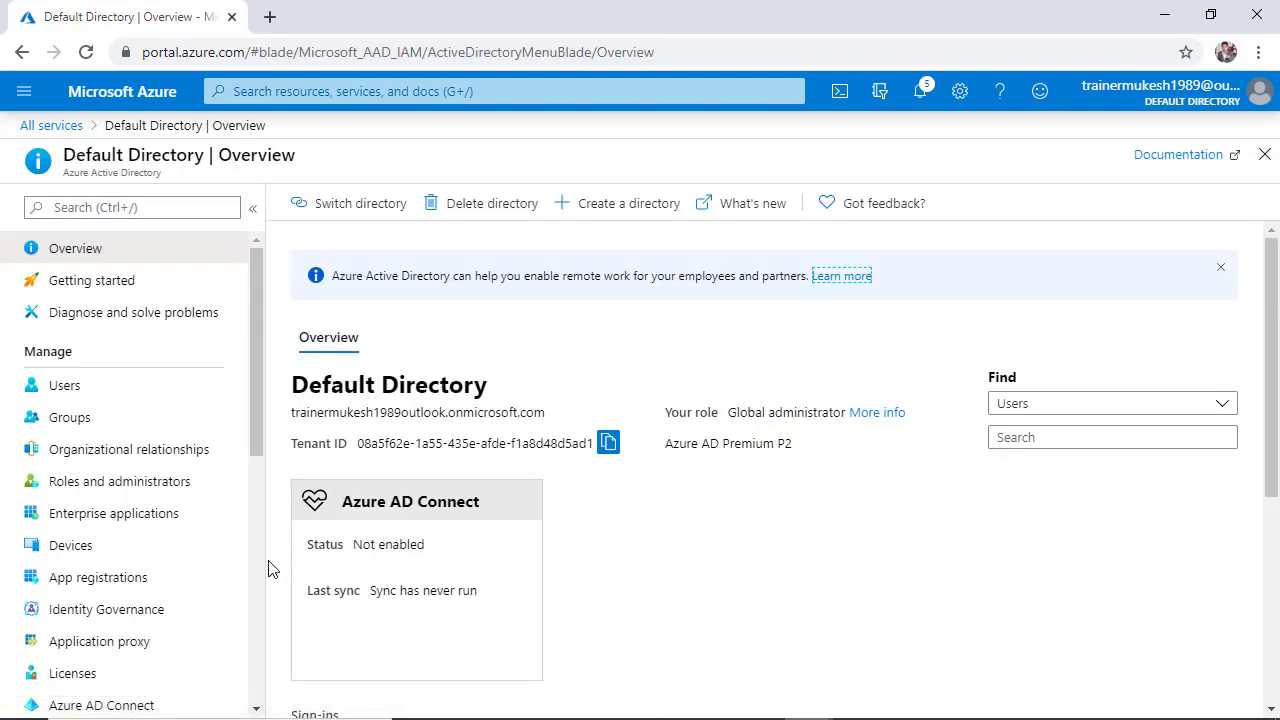
{"action": "scroll", "coordinate": [260, 560], "scroll_direction": "down", "scroll_amount": 4}
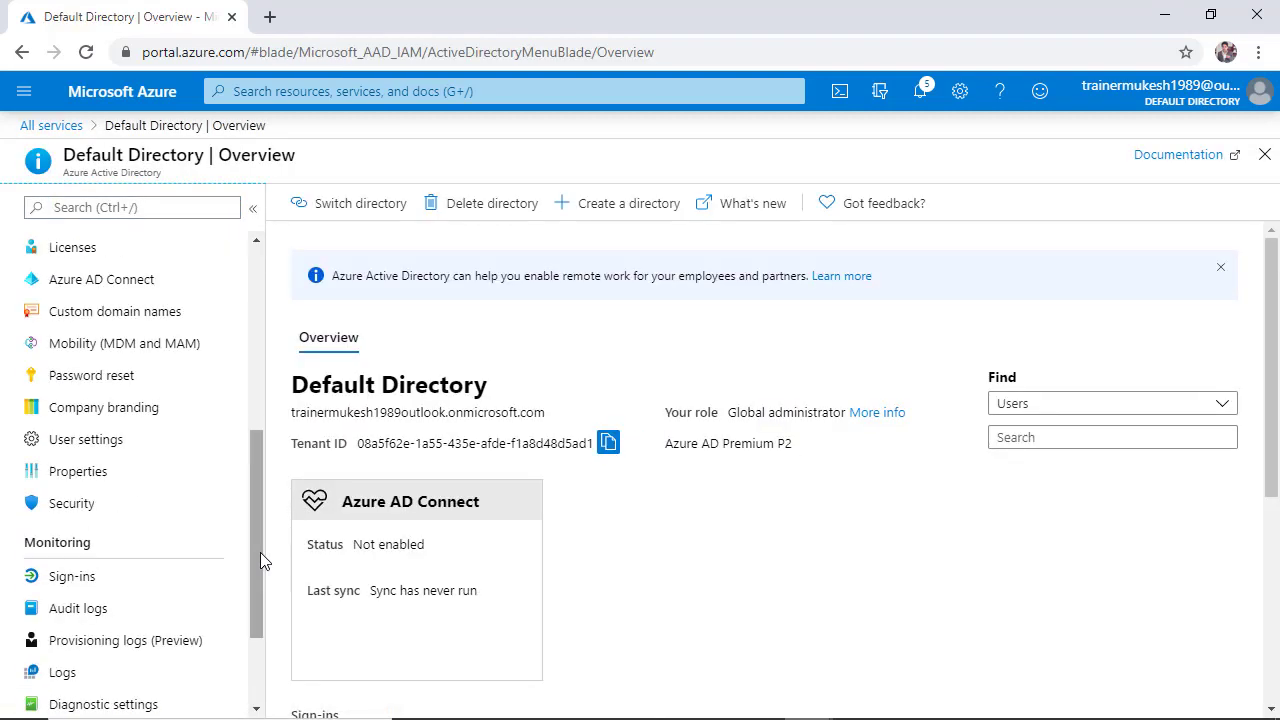
{"action": "left_click", "coordinate": [96, 518]}
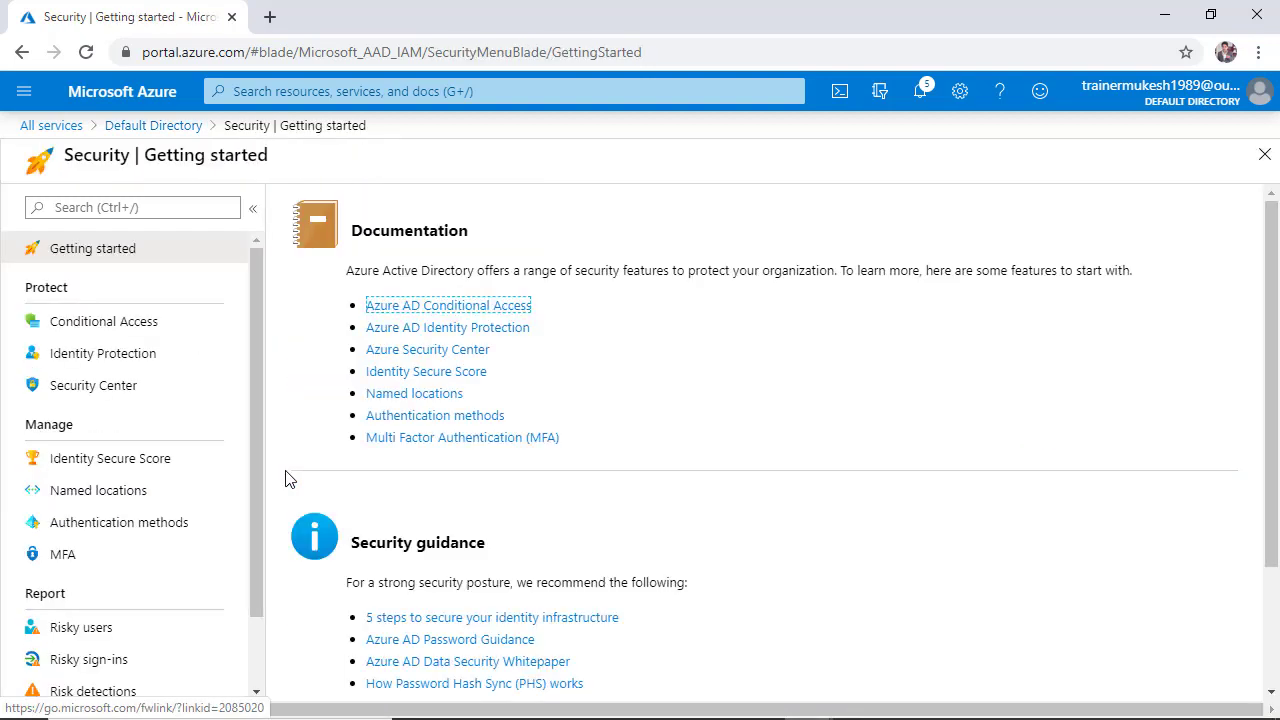
{"action": "left_click", "coordinate": [115, 333]}
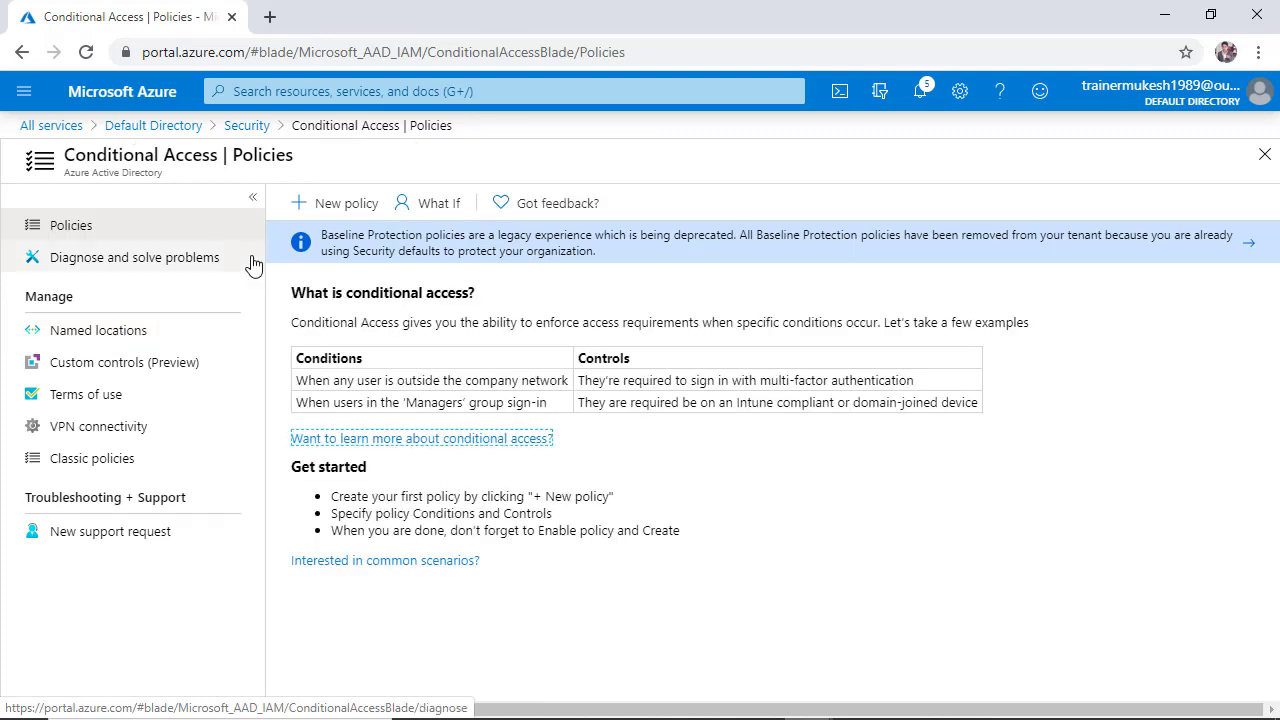
Step: Start a new Conditional Access policy and name it myconditionalaccess
{"action": "left_click", "coordinate": [327, 205]}
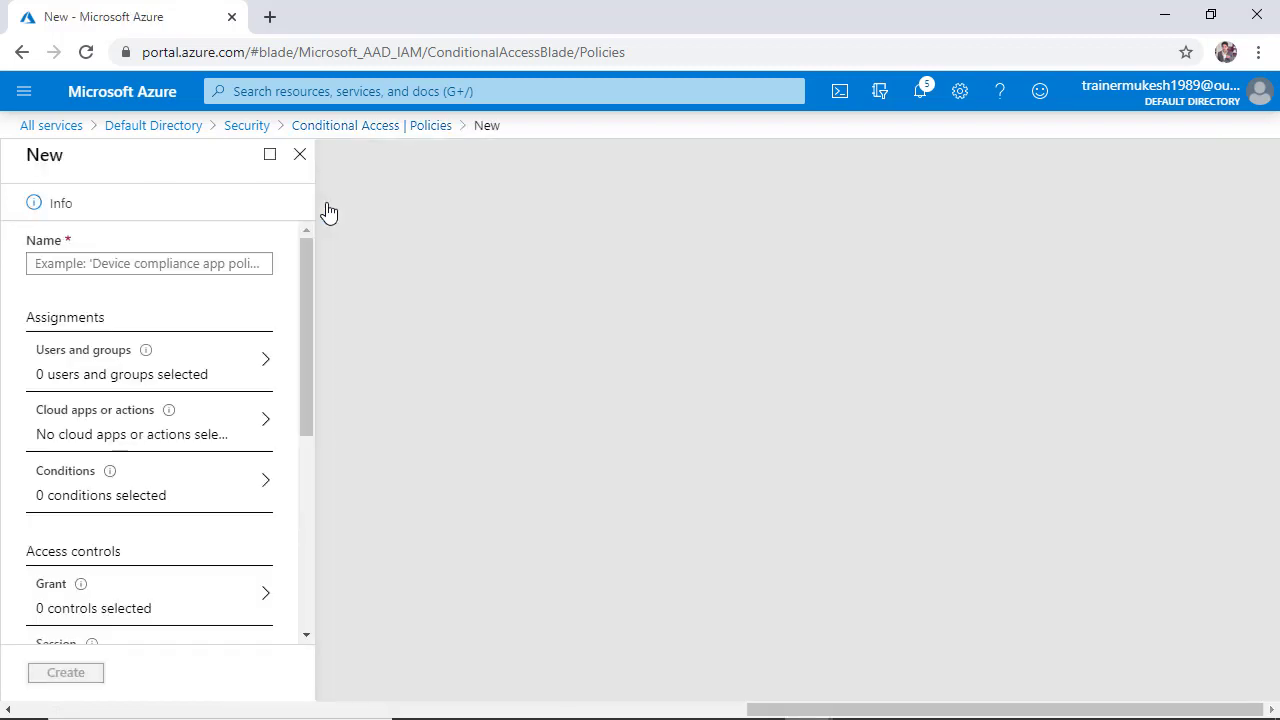
{"action": "left_click", "coordinate": [204, 268]}
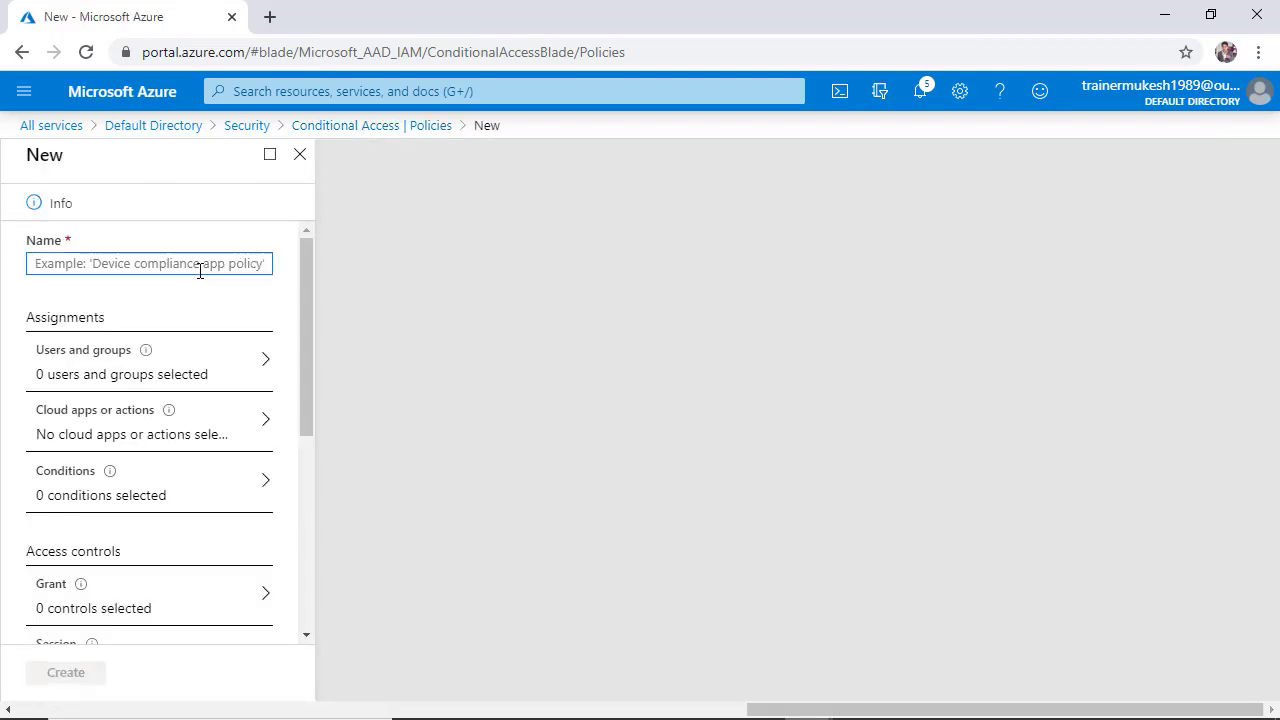
{"action": "type", "text": "mycondi"}
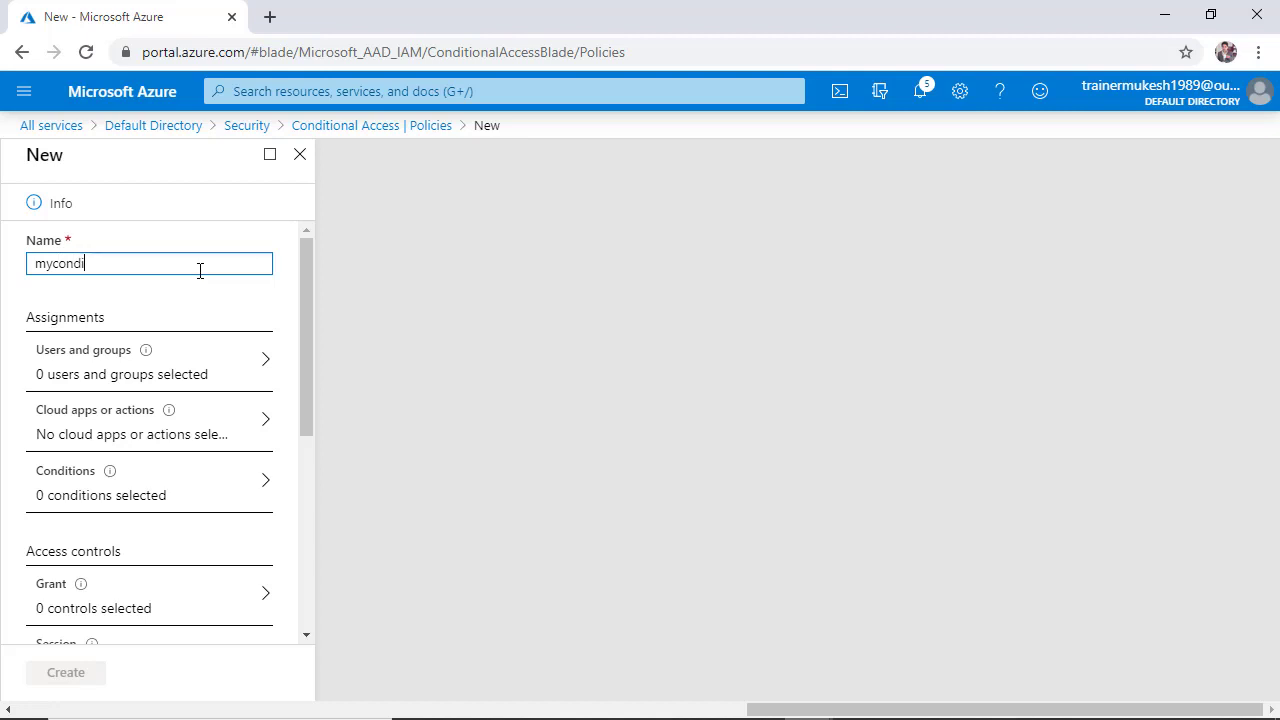
{"action": "type", "text": "tionalaccess"}
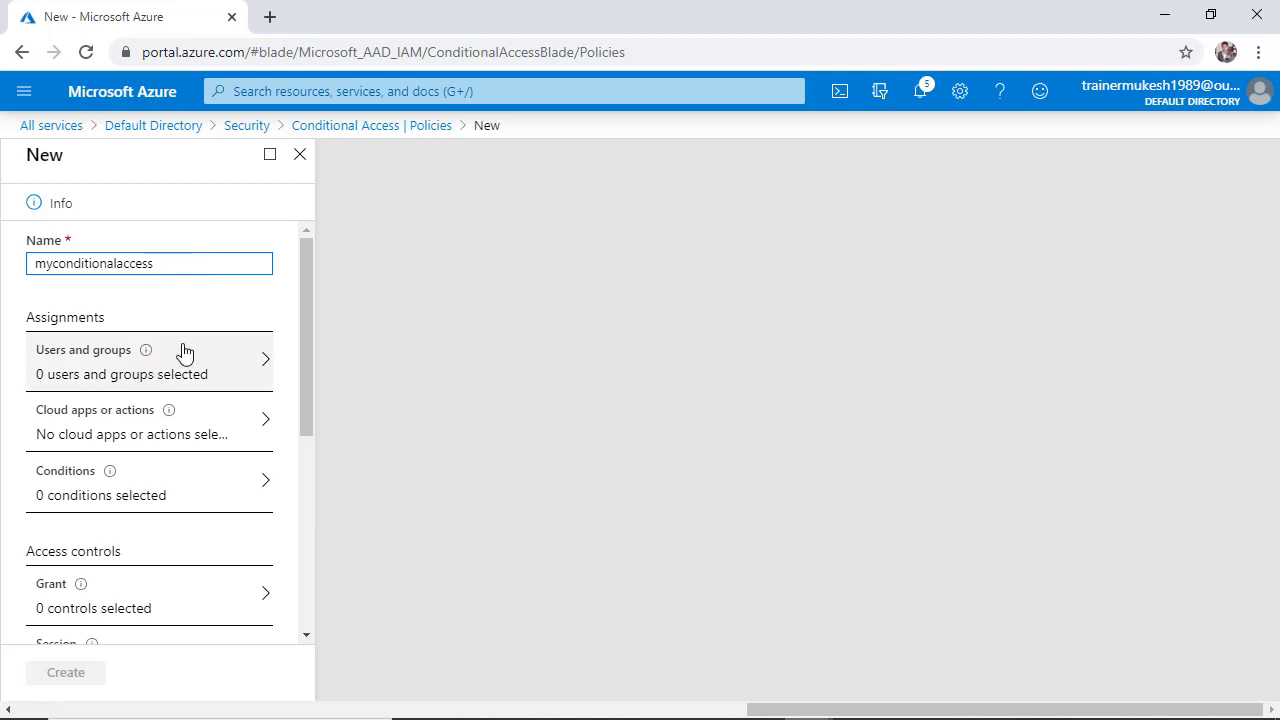
Step: Assign the policy to selected users and groups, including only the test1 user
{"action": "left_click", "coordinate": [220, 372]}
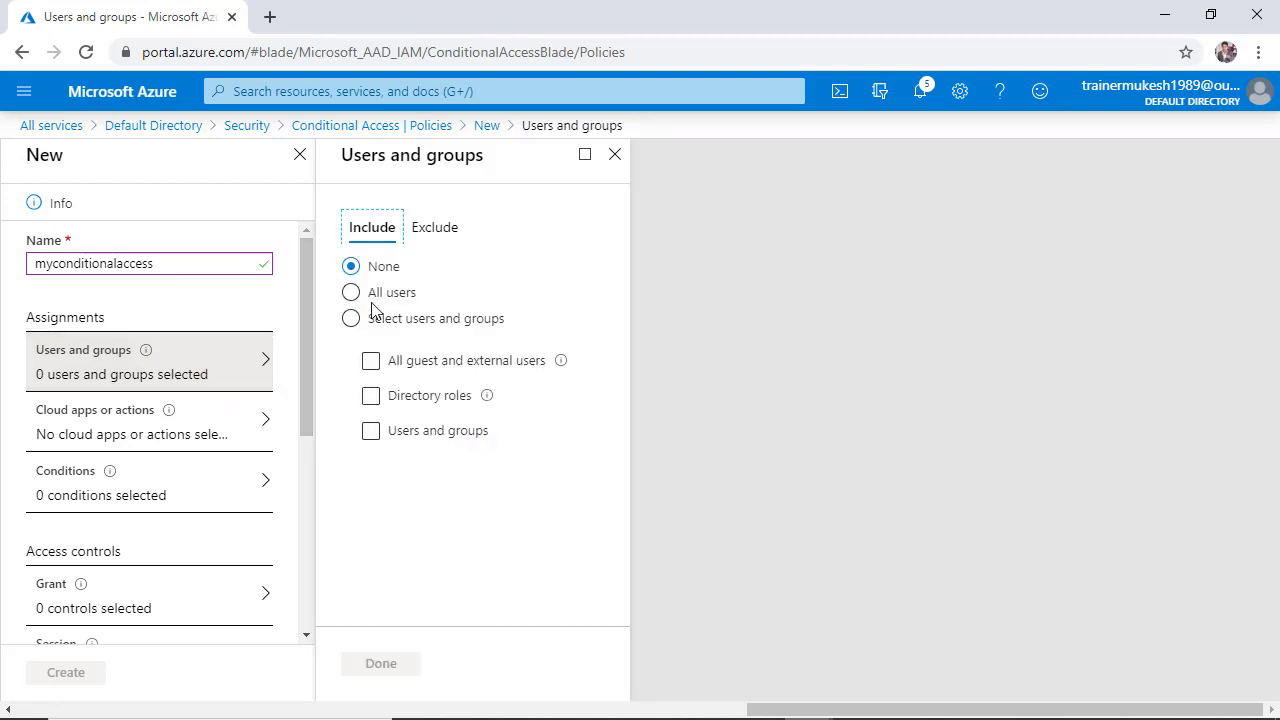
{"action": "left_click", "coordinate": [462, 325]}
{"action": "left_click", "coordinate": [450, 437]}
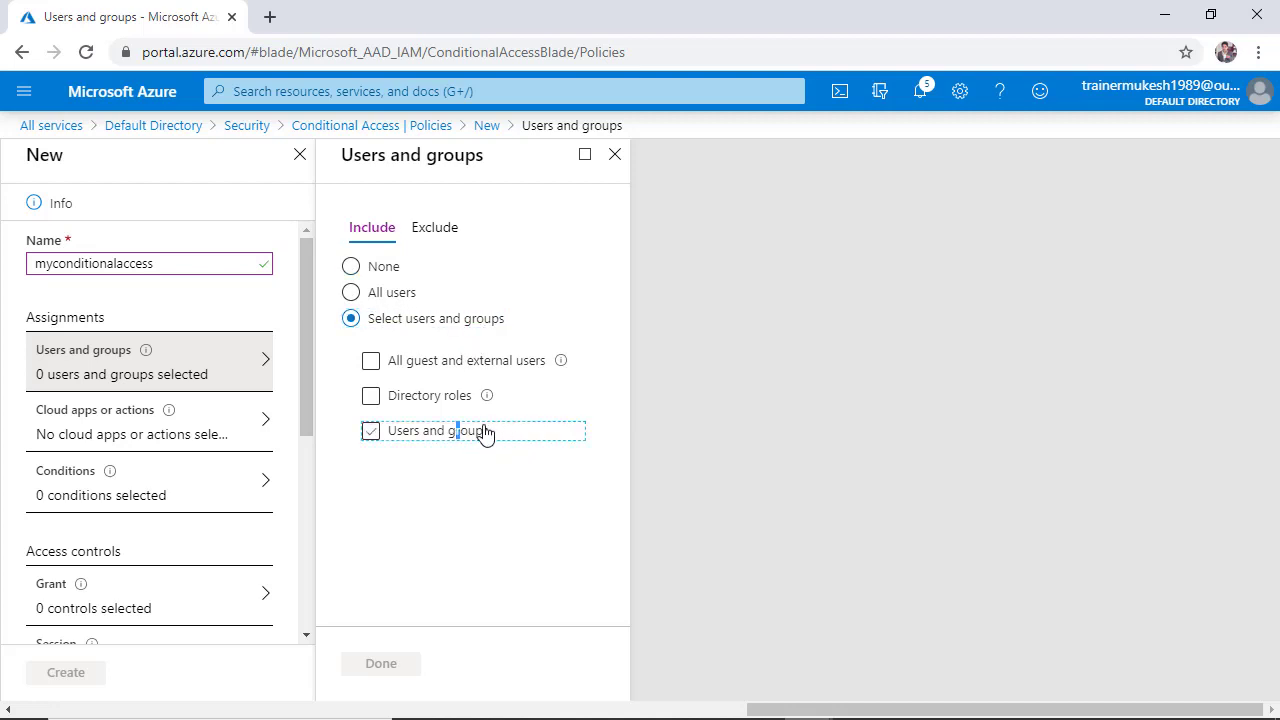
{"action": "left_click", "coordinate": [376, 440]}
{"action": "left_click", "coordinate": [480, 491]}
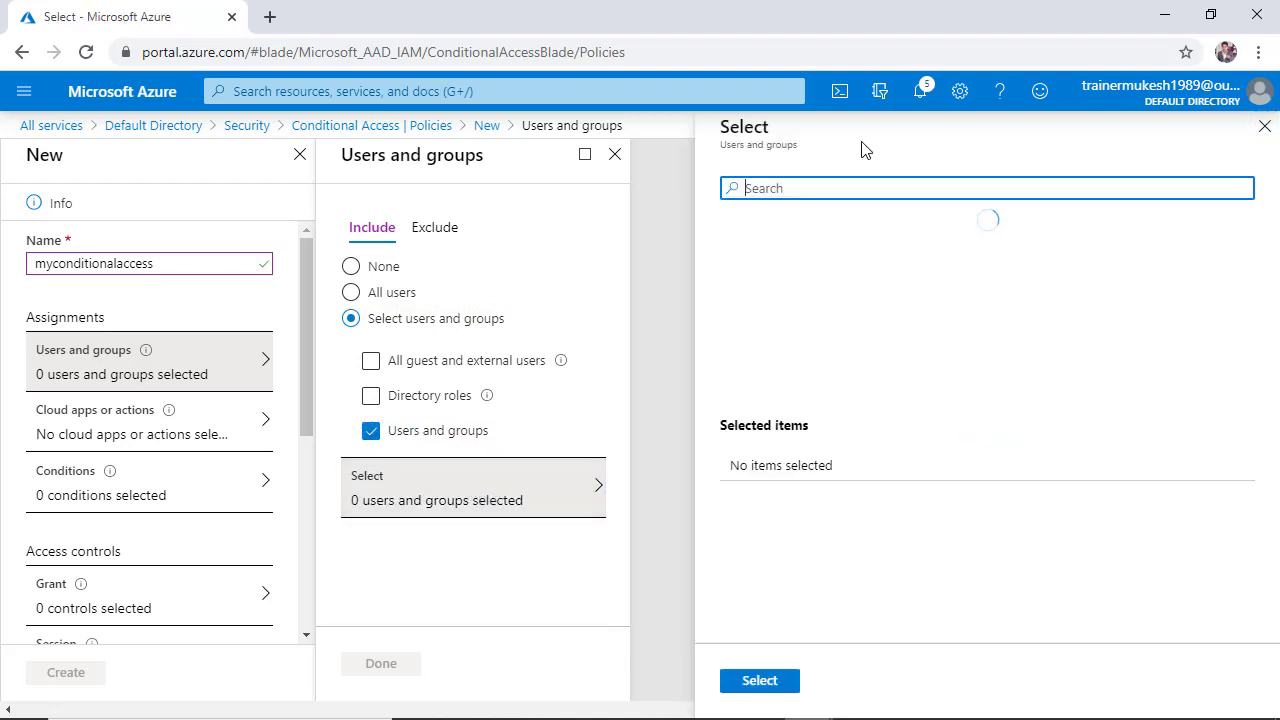
{"action": "left_click", "coordinate": [872, 250]}
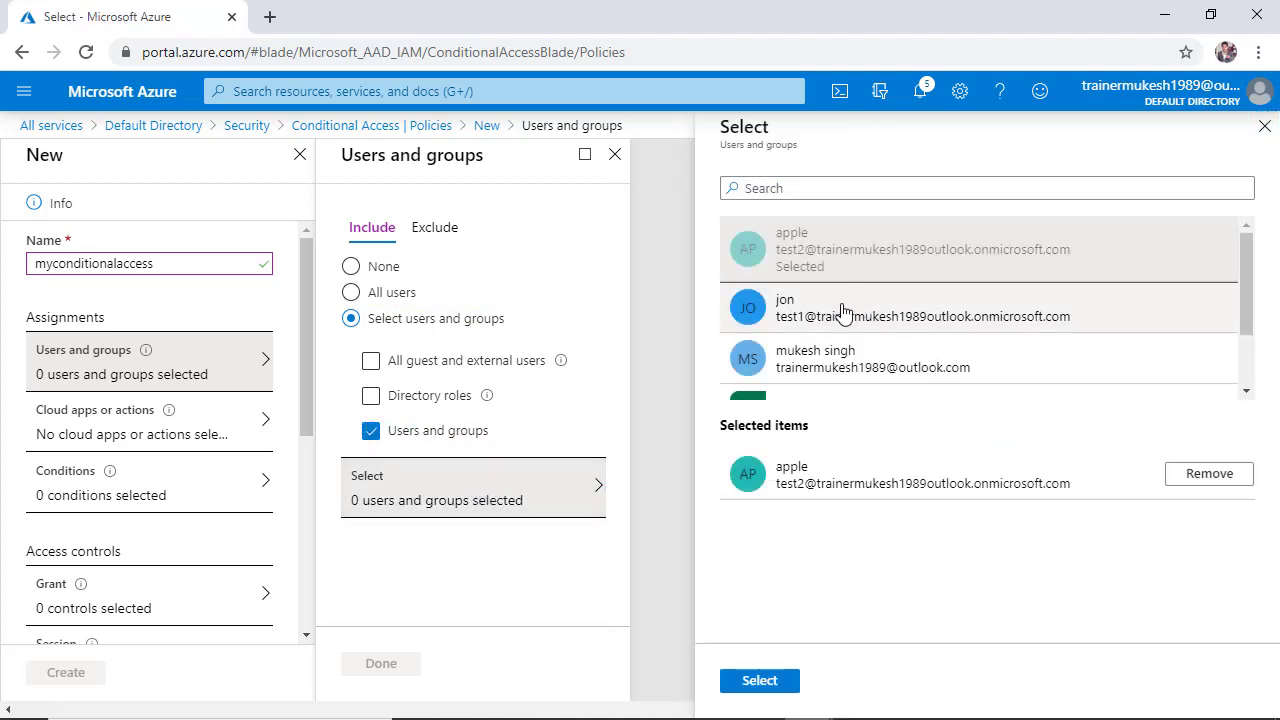
{"action": "left_click", "coordinate": [856, 318]}
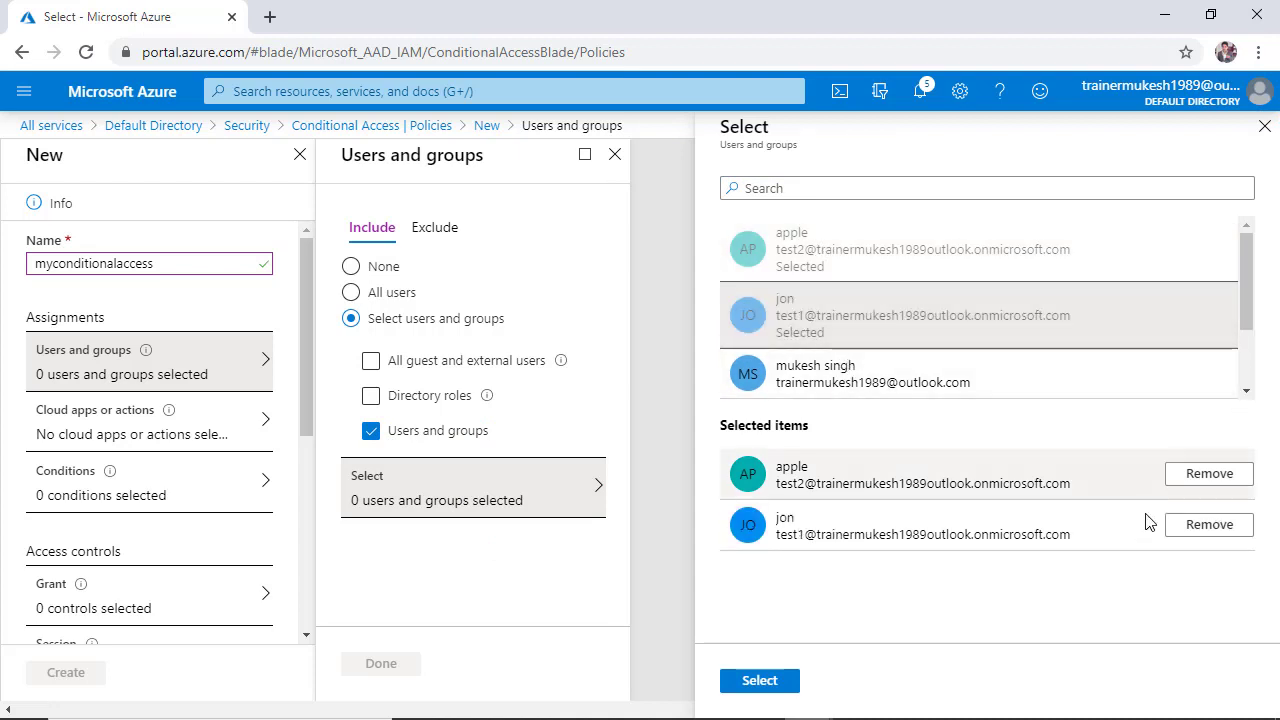
{"action": "left_click", "coordinate": [1209, 473]}
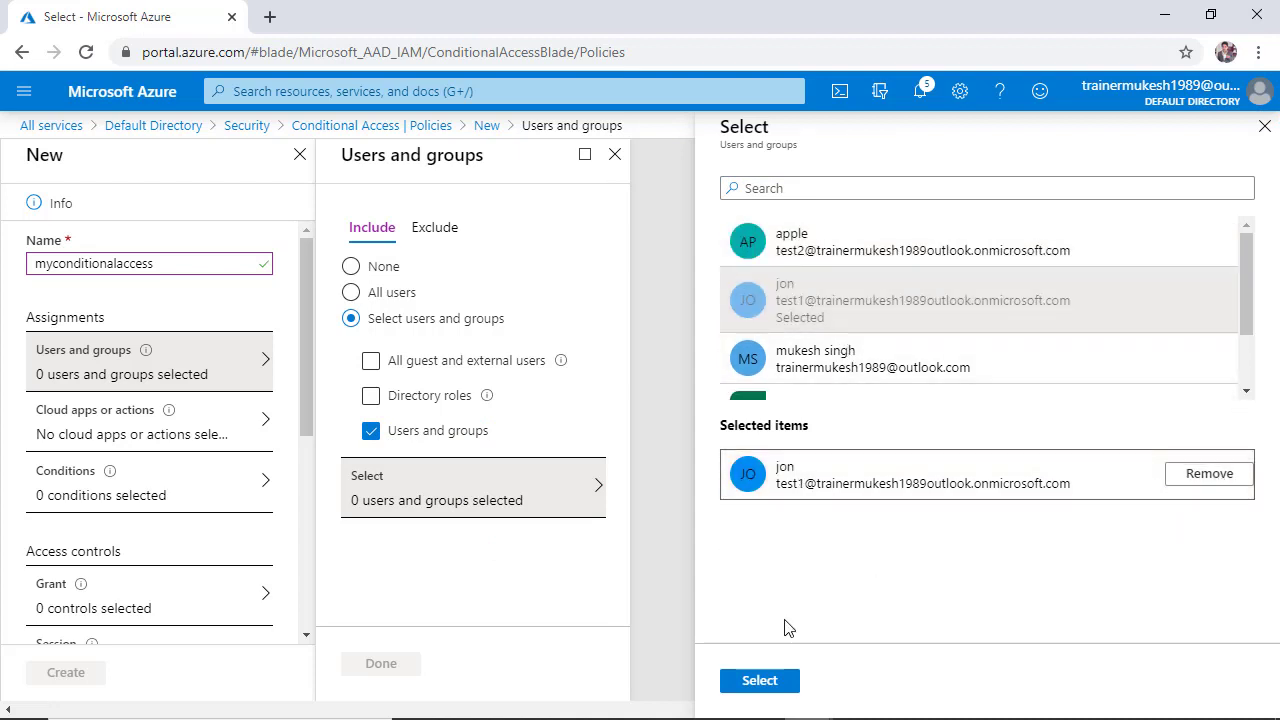
{"action": "left_click", "coordinate": [760, 683]}
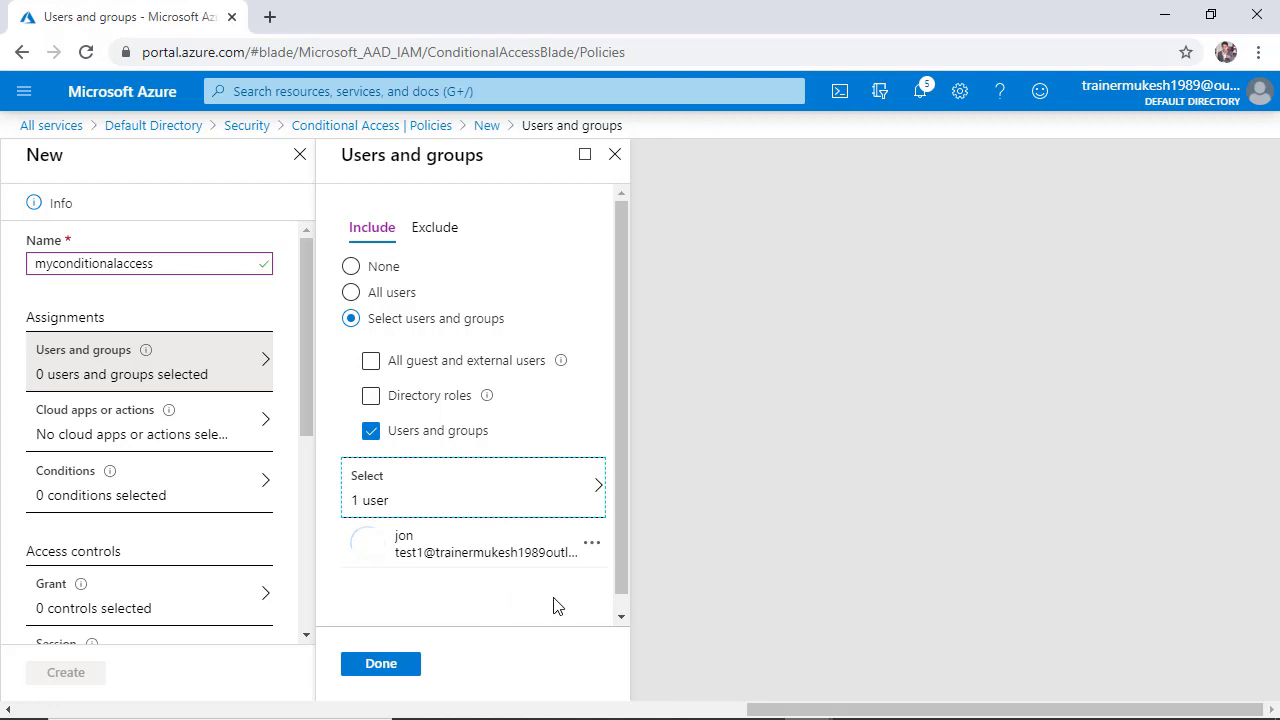
{"action": "left_click", "coordinate": [384, 664]}
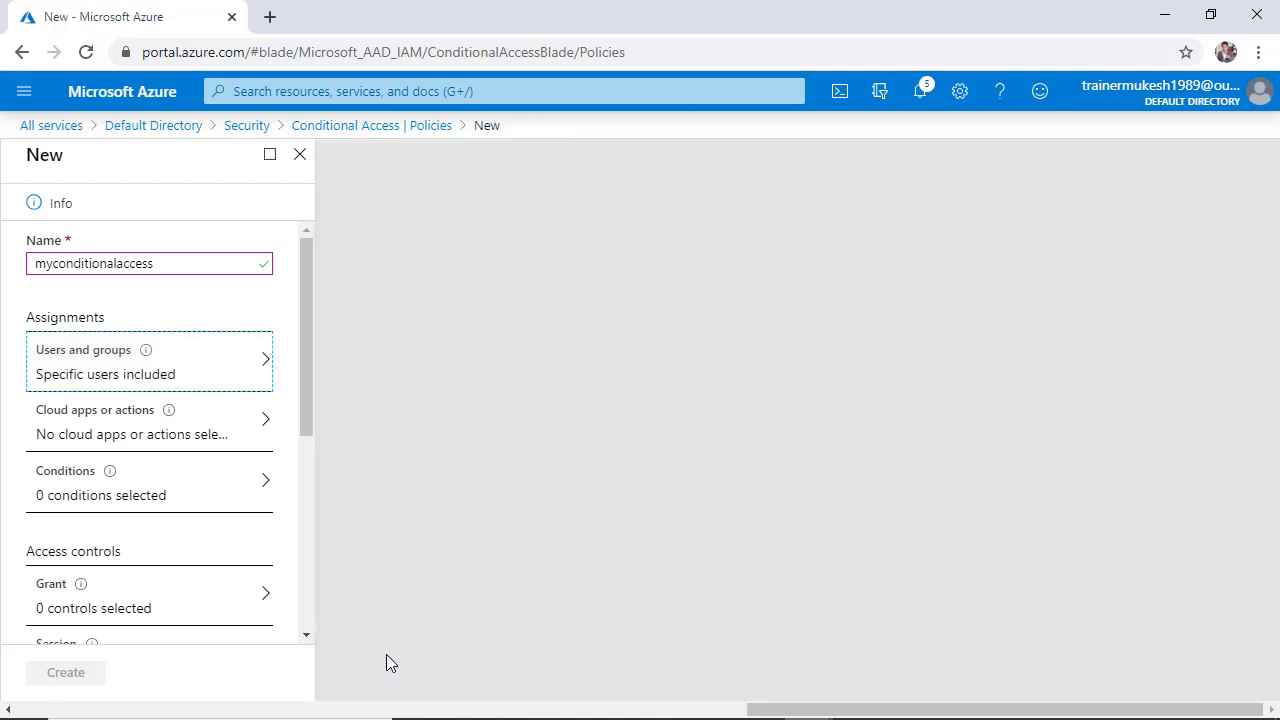
Step: Limit the policy's cloud apps to selected apps and pick Office 365 (preview), Microsoft Azure Management and Microsoft Cloud App Security
{"action": "left_click", "coordinate": [198, 430]}
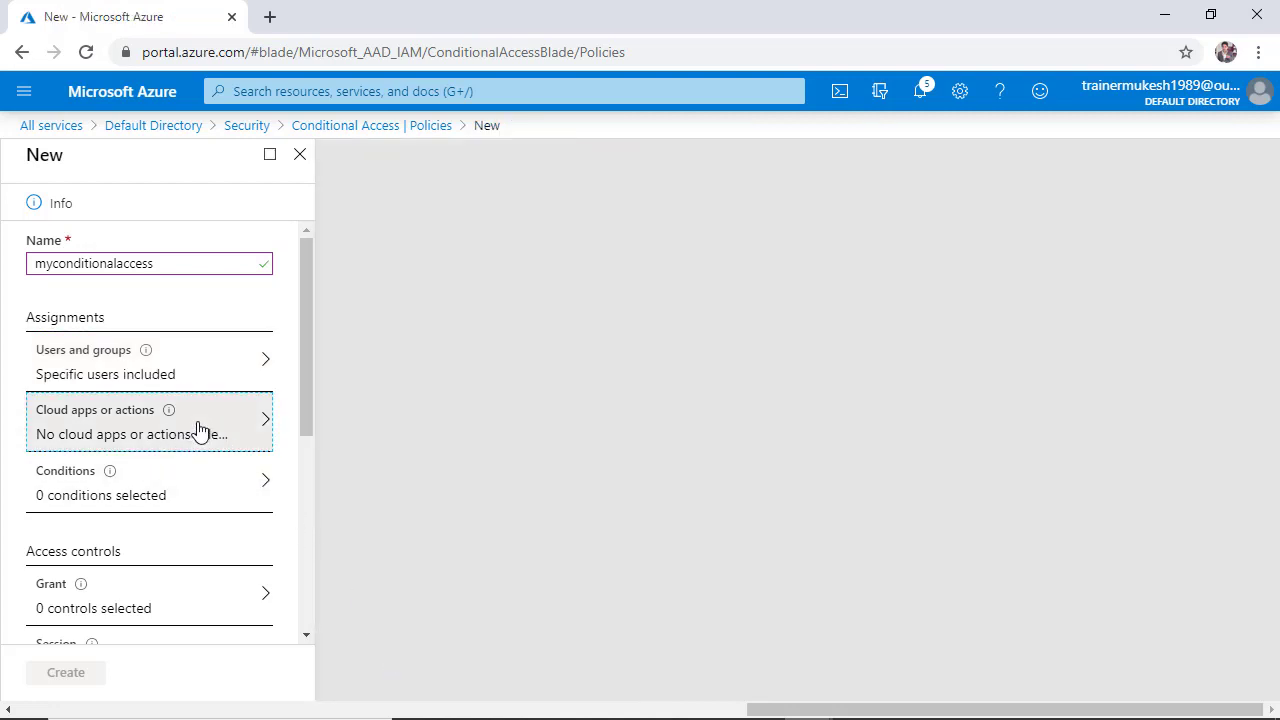
{"action": "left_click", "coordinate": [402, 382]}
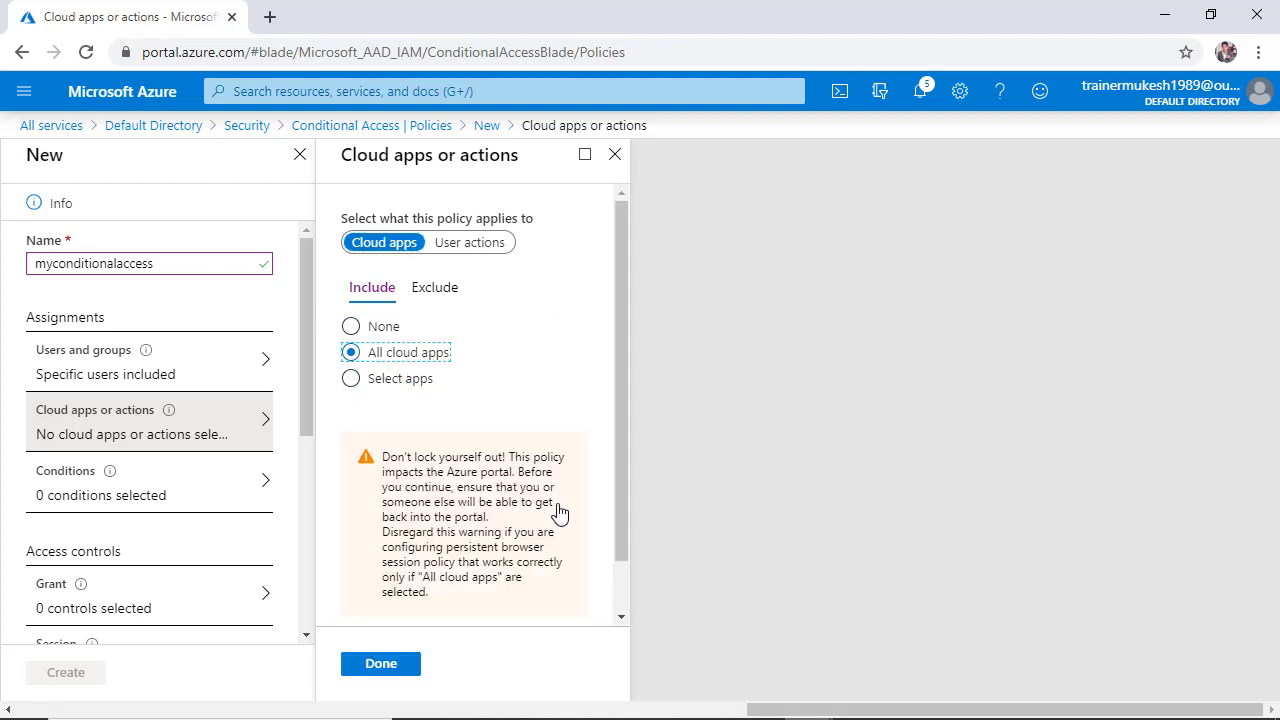
{"action": "scroll", "coordinate": [617, 433], "scroll_direction": "down", "scroll_amount": 1}
{"action": "left_click", "coordinate": [368, 336]}
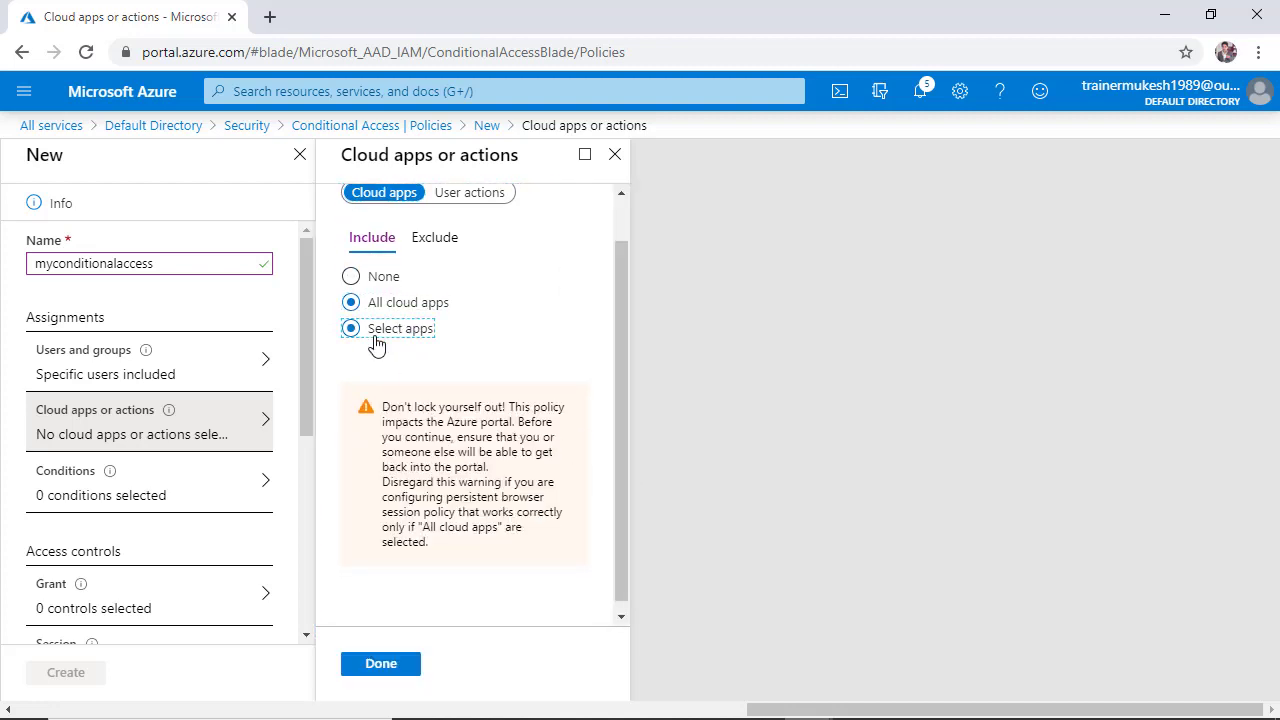
{"action": "left_click", "coordinate": [560, 452]}
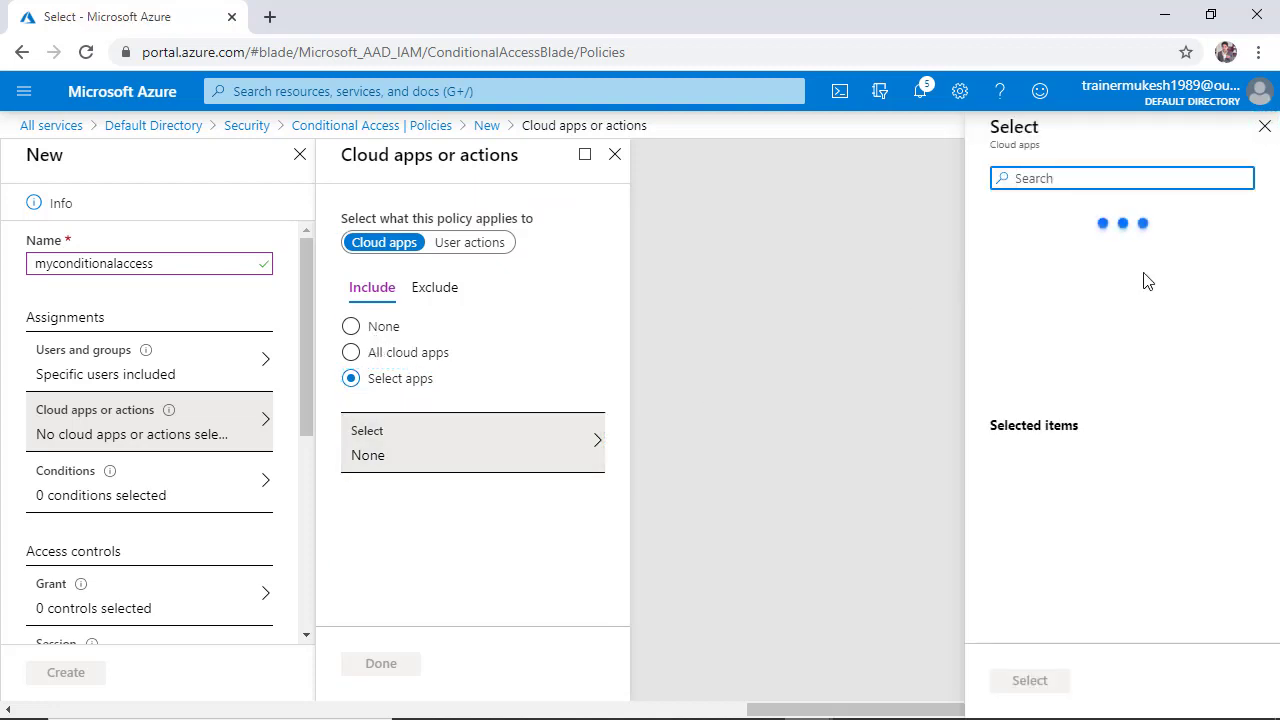
{"action": "left_click", "coordinate": [986, 217]}
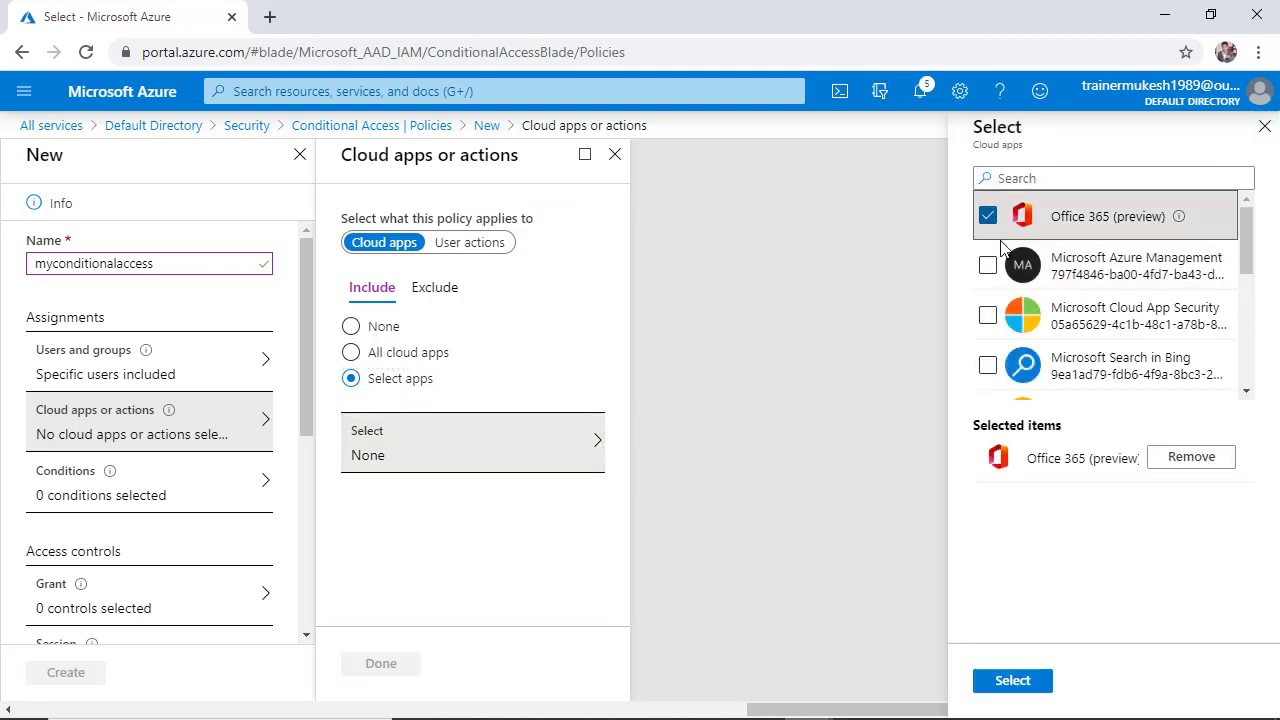
{"action": "left_click", "coordinate": [988, 264]}
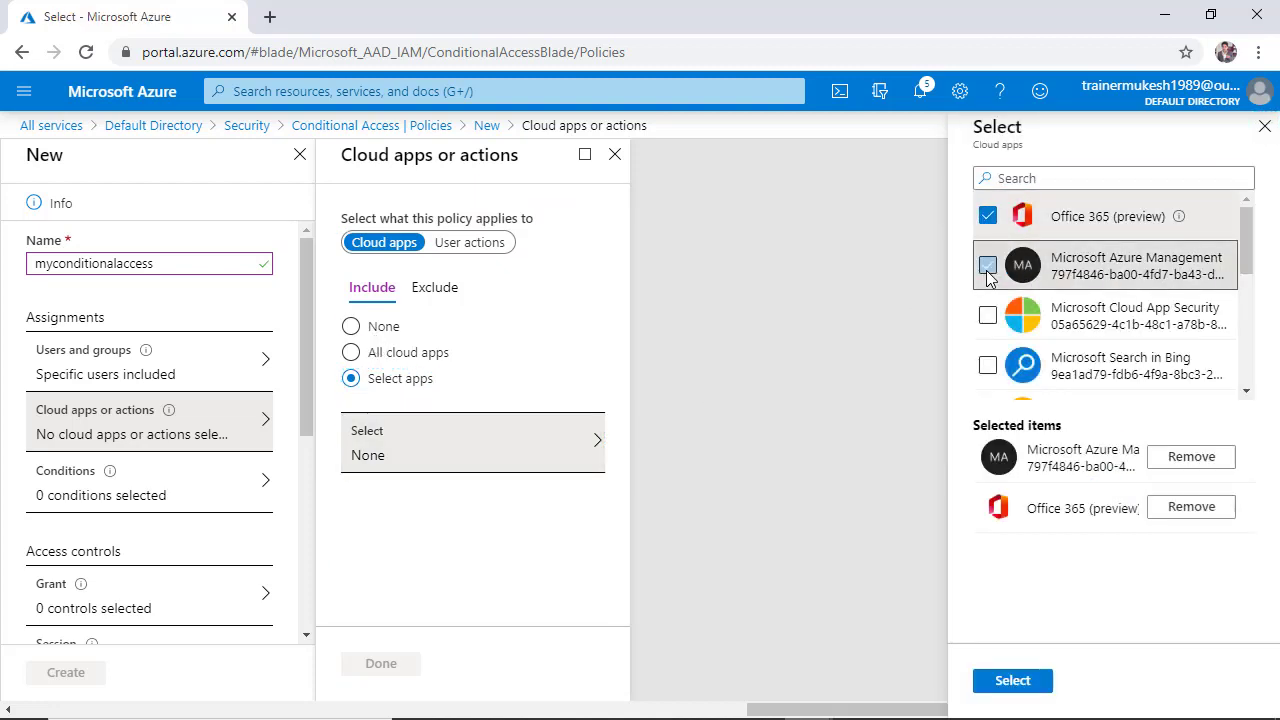
{"action": "left_click", "coordinate": [1020, 328]}
Step: Add Office 365 Exchange Online, Office 365 SharePoint Online, Outlook Groups and Skype for Business Online to the included apps and apply the selection
{"action": "scroll", "coordinate": [1055, 330], "scroll_direction": "down", "scroll_amount": 3}
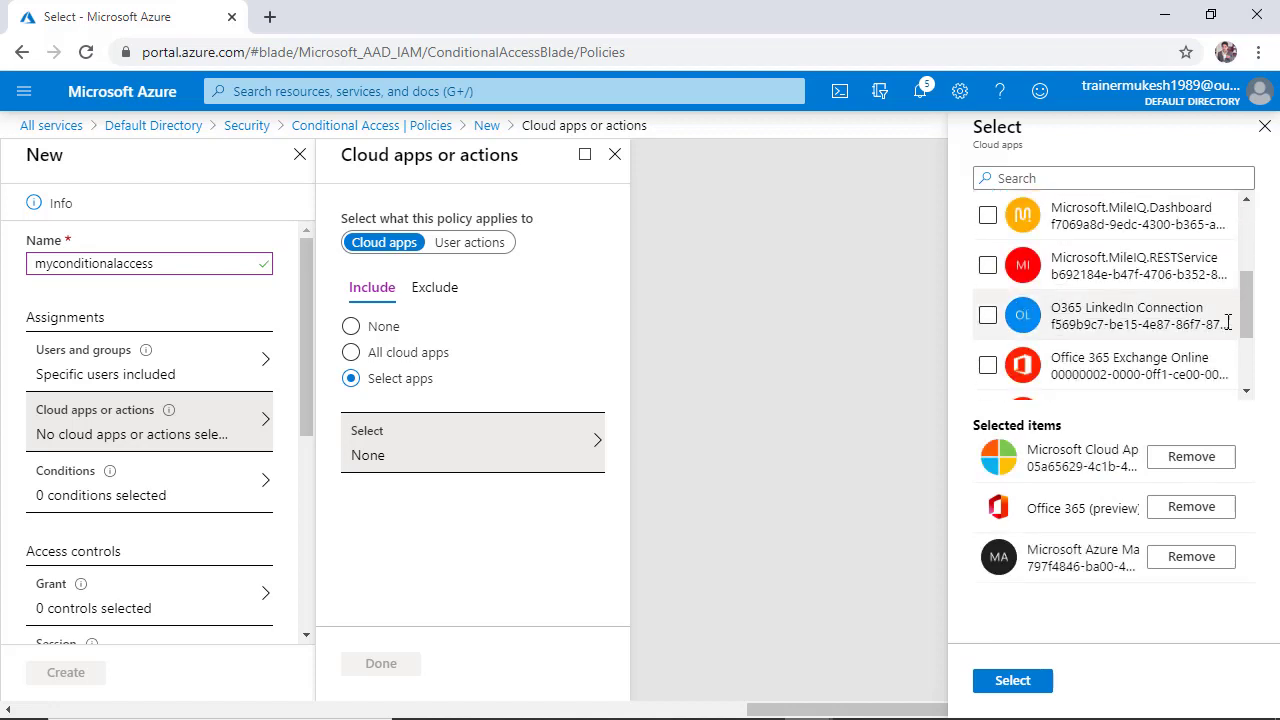
{"action": "scroll", "coordinate": [1251, 343], "scroll_direction": "down", "scroll_amount": 2}
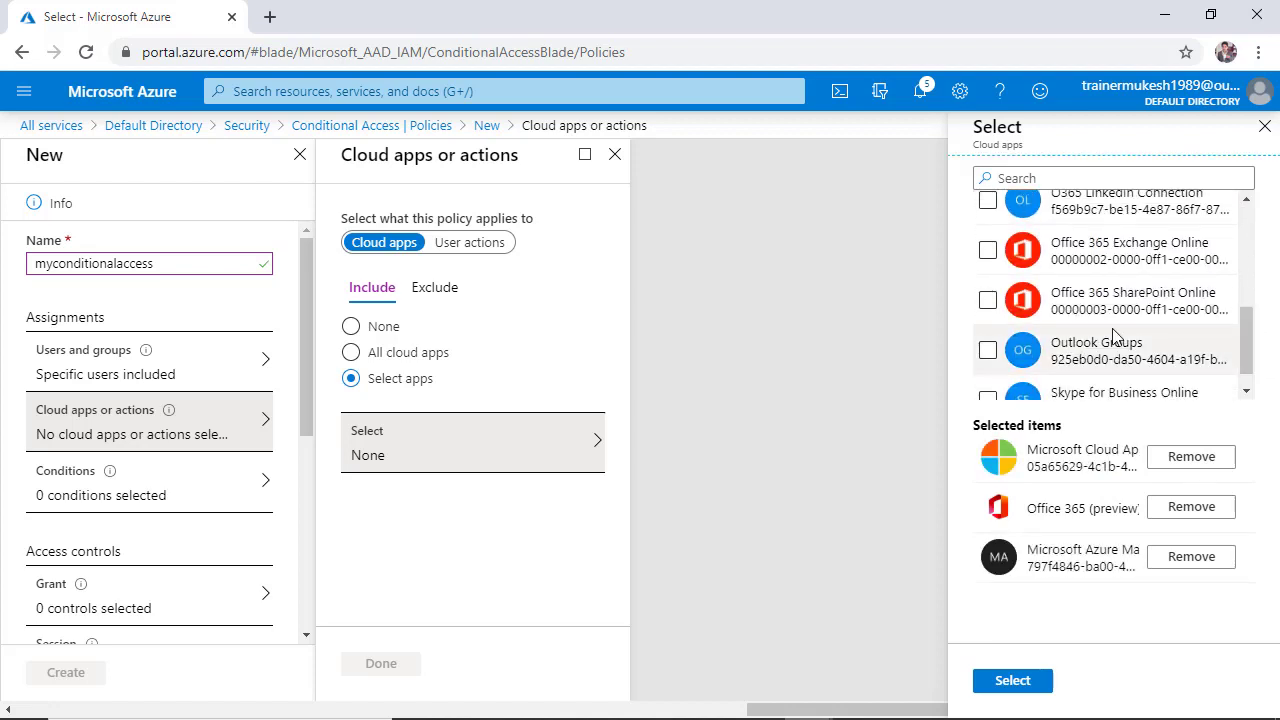
{"action": "left_click", "coordinate": [988, 300]}
{"action": "left_click", "coordinate": [988, 250]}
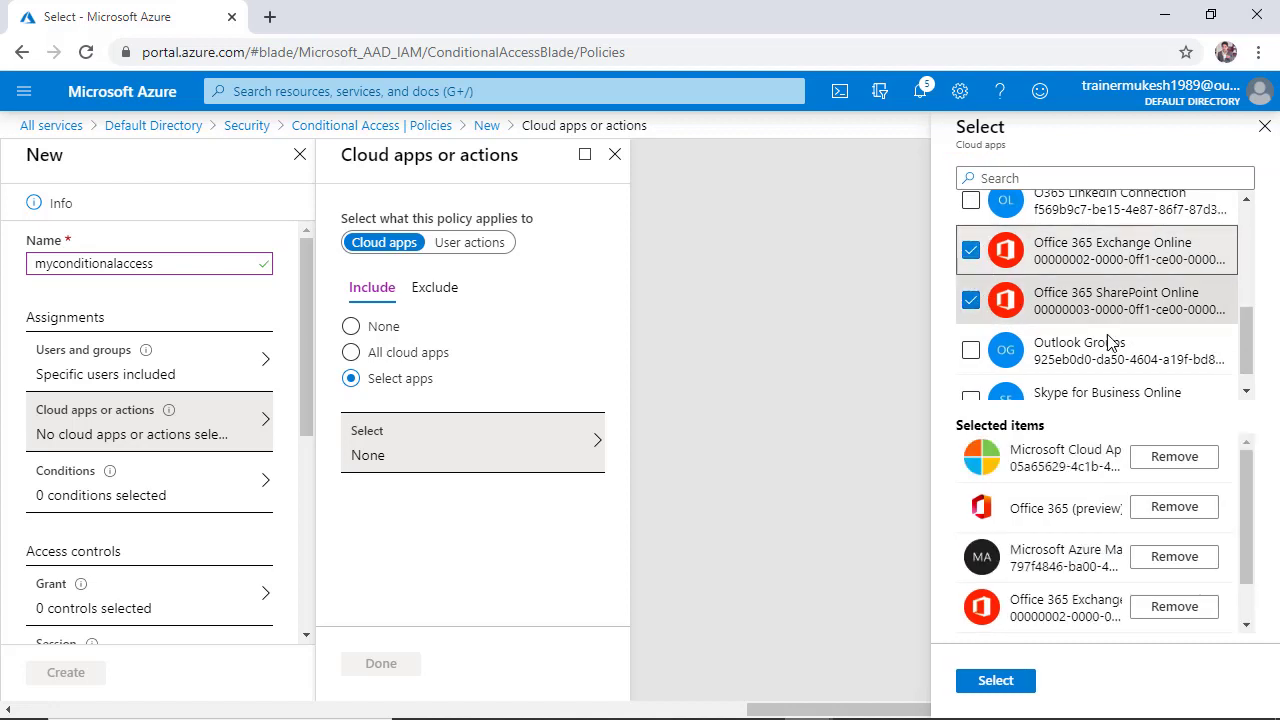
{"action": "left_click", "coordinate": [977, 356]}
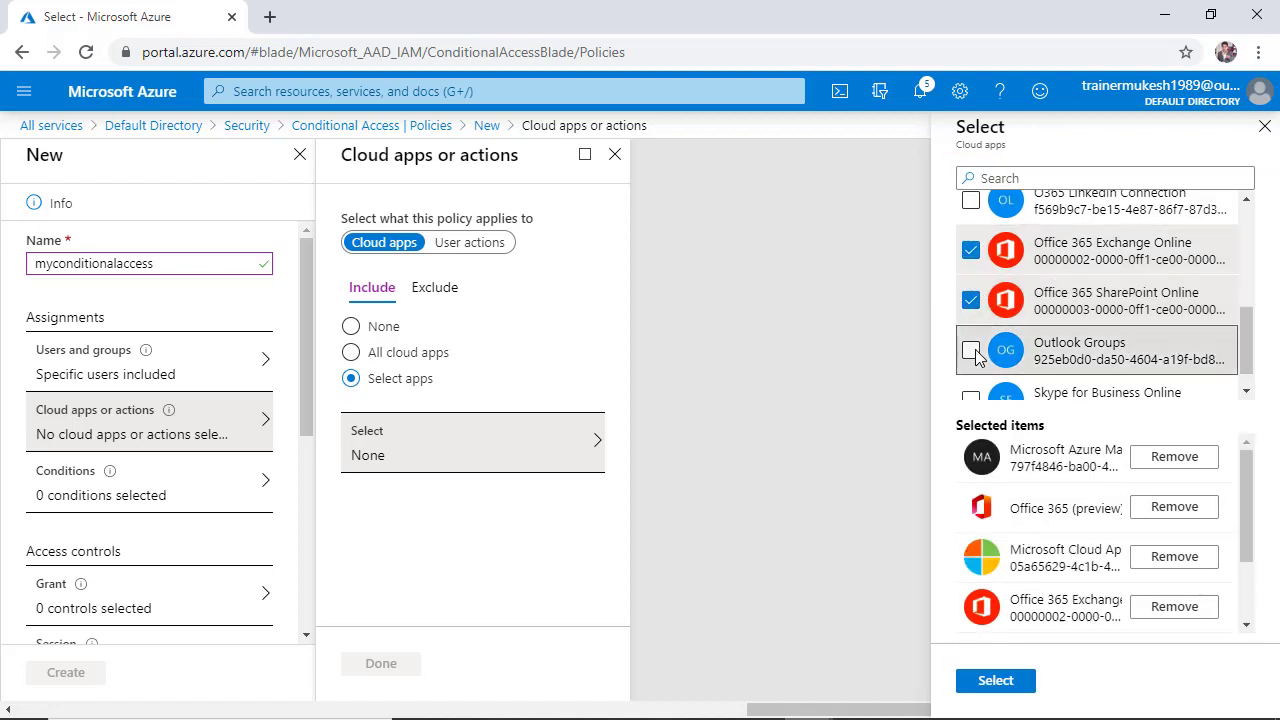
{"action": "left_click", "coordinate": [972, 380]}
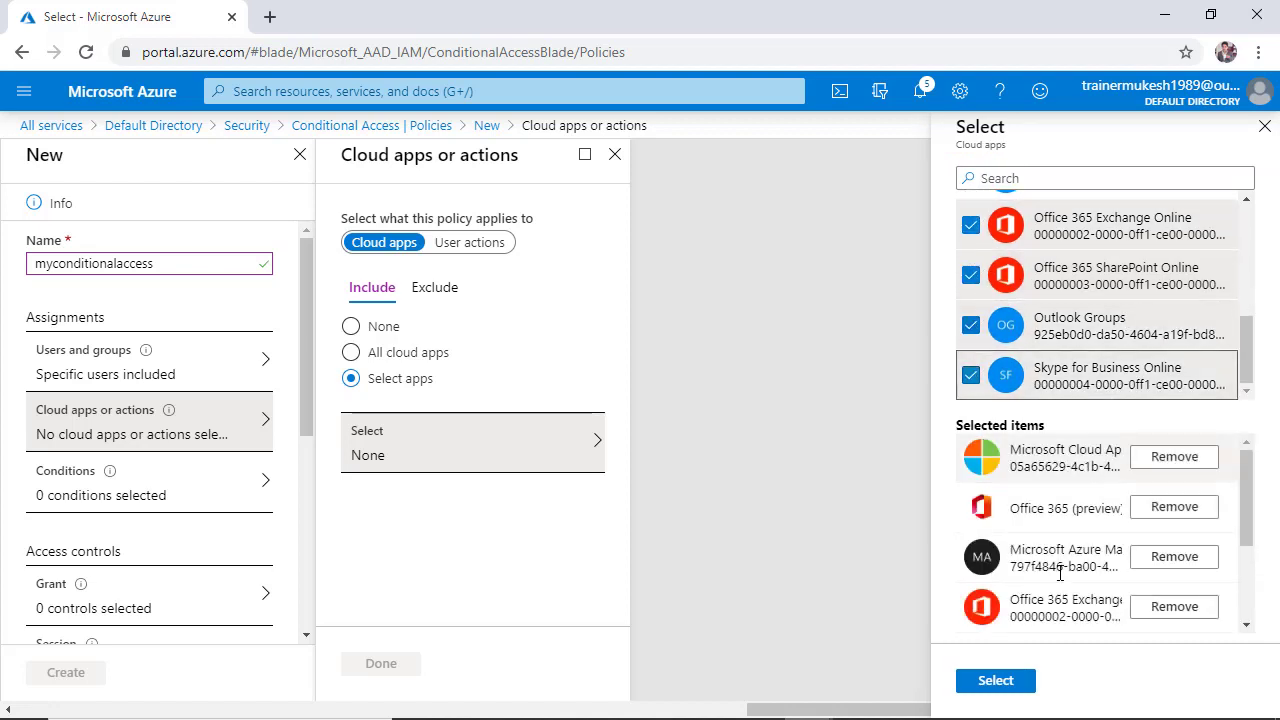
{"action": "left_click", "coordinate": [996, 680]}
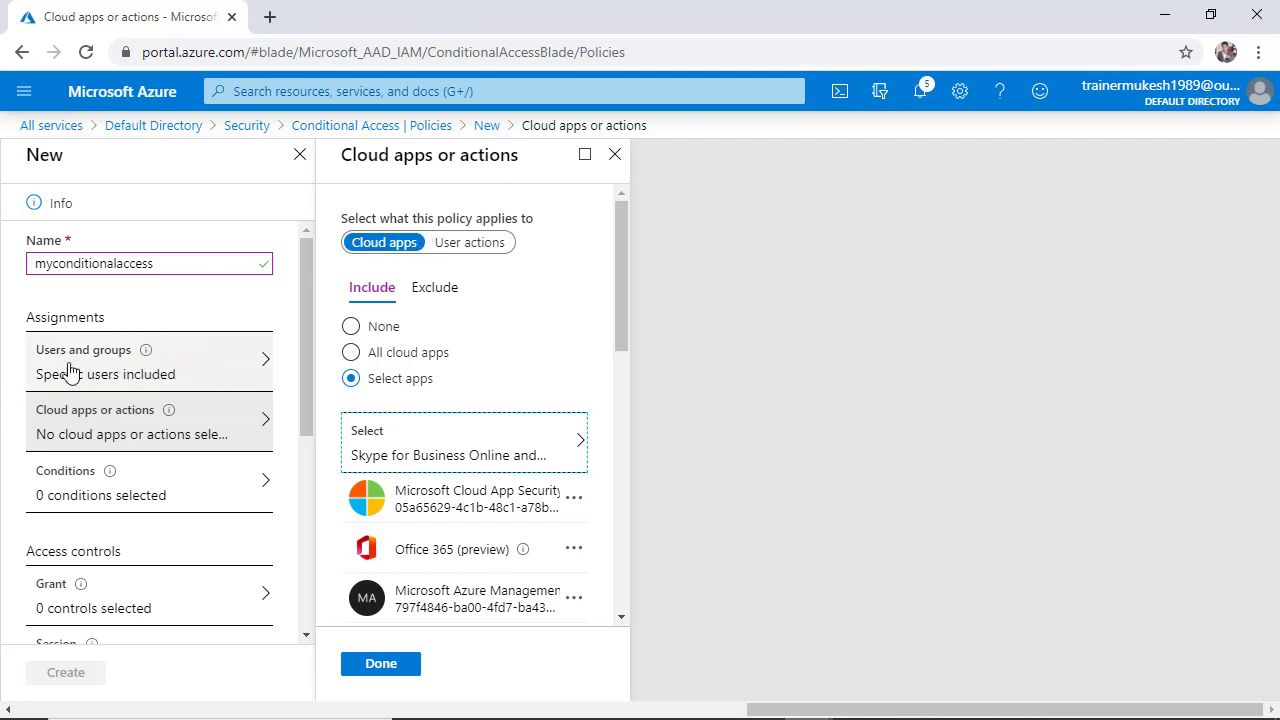
{"action": "left_click", "coordinate": [86, 432]}
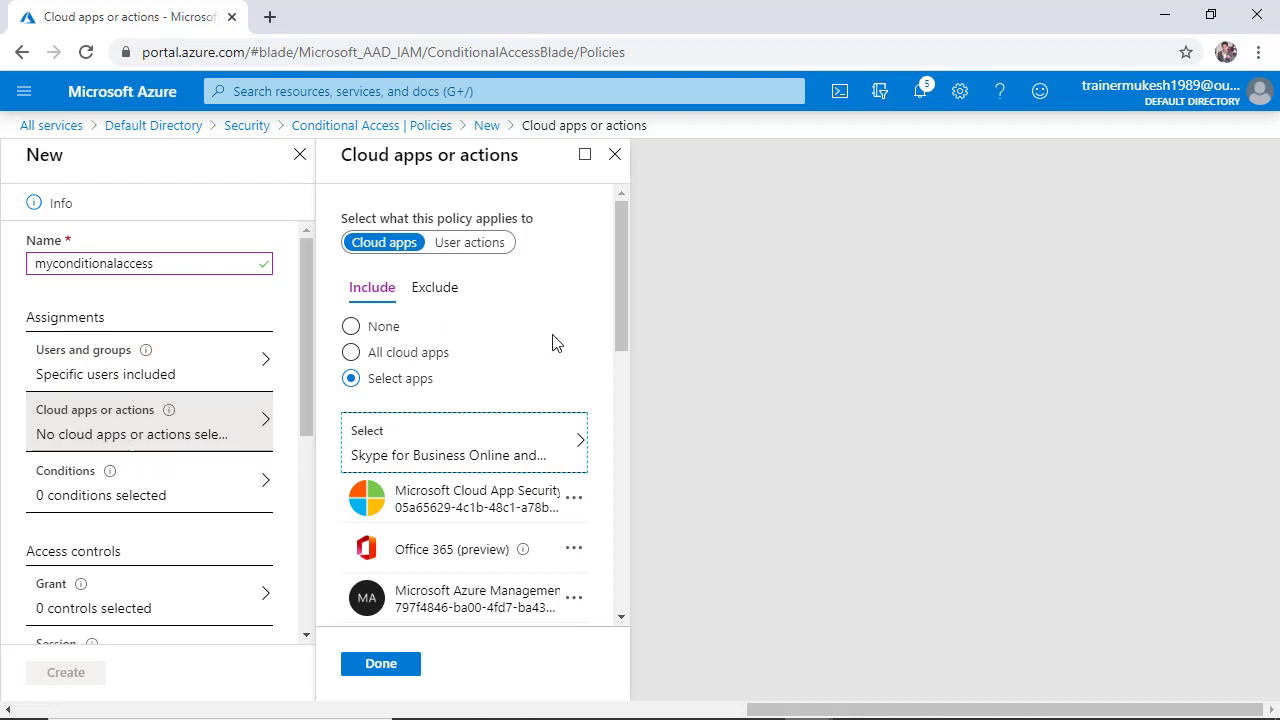
{"action": "left_click_drag", "start_coordinate": [629, 316], "coordinate": [642, 556]}
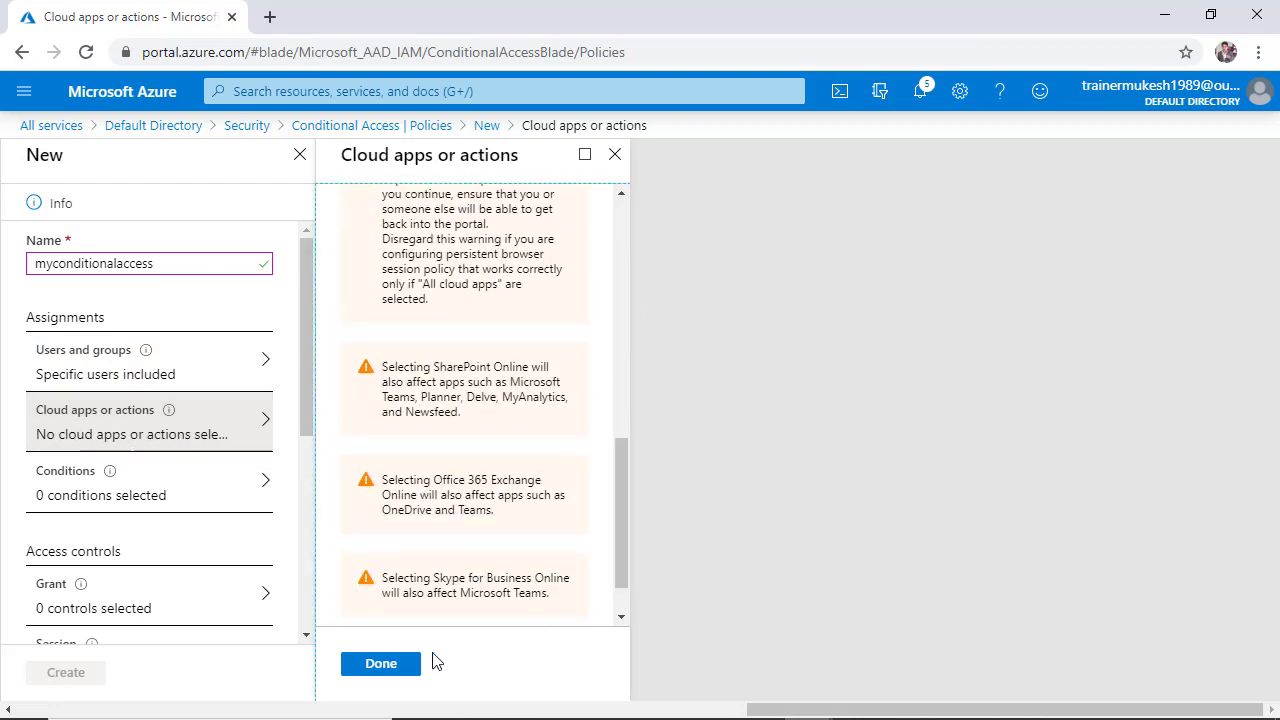
{"action": "left_click", "coordinate": [378, 666]}
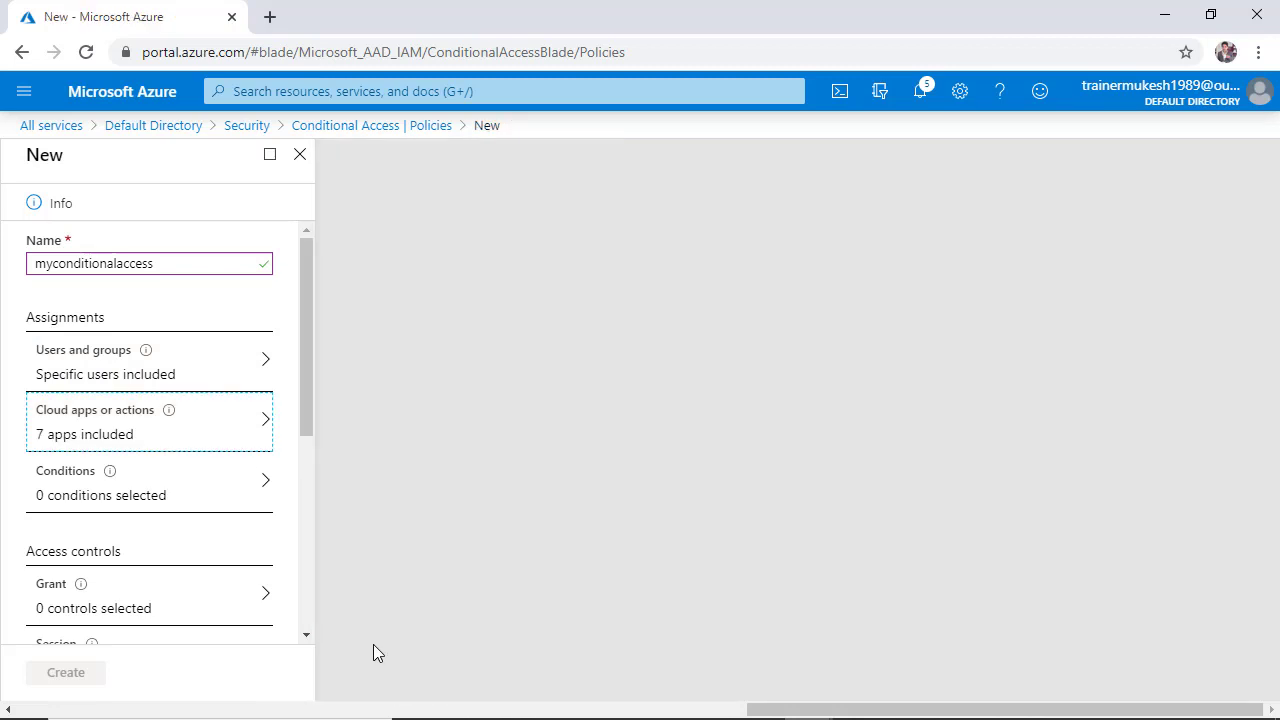
Step: Configure the policy's sign-in risk condition to apply to the High and Medium risk levels
{"action": "left_click", "coordinate": [217, 494]}
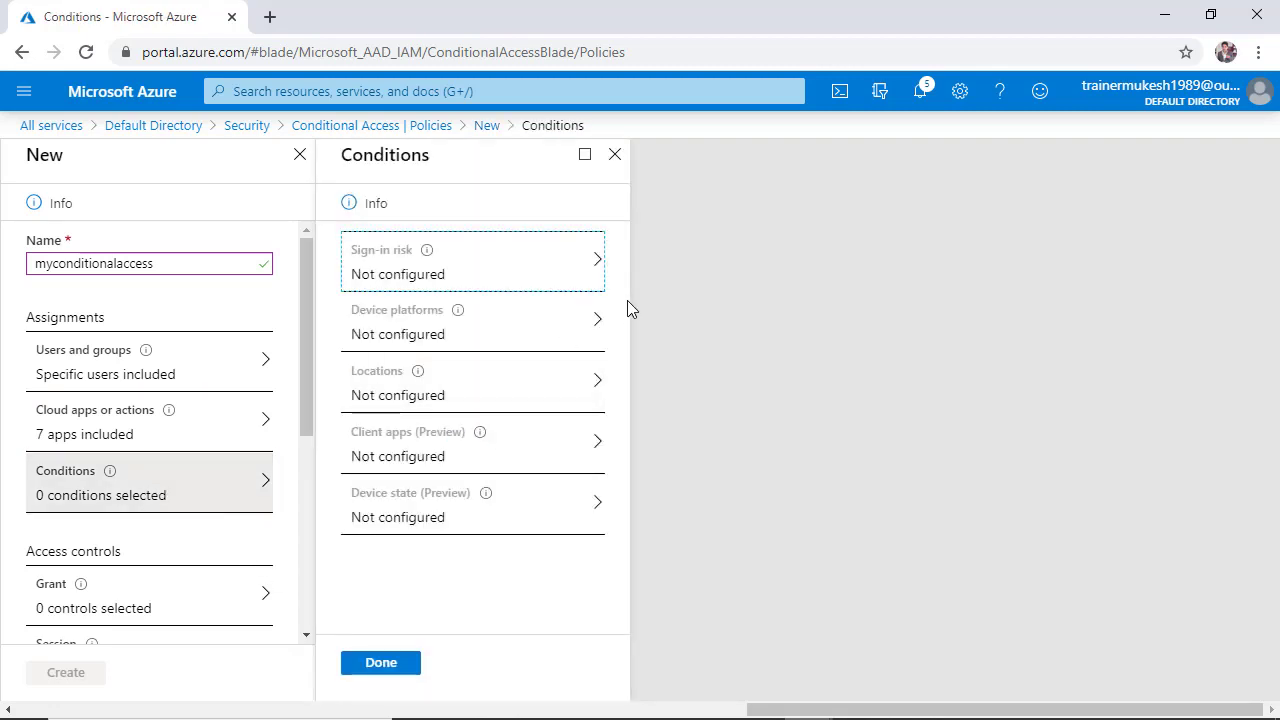
{"action": "left_click", "coordinate": [544, 288]}
{"action": "left_click", "coordinate": [980, 251]}
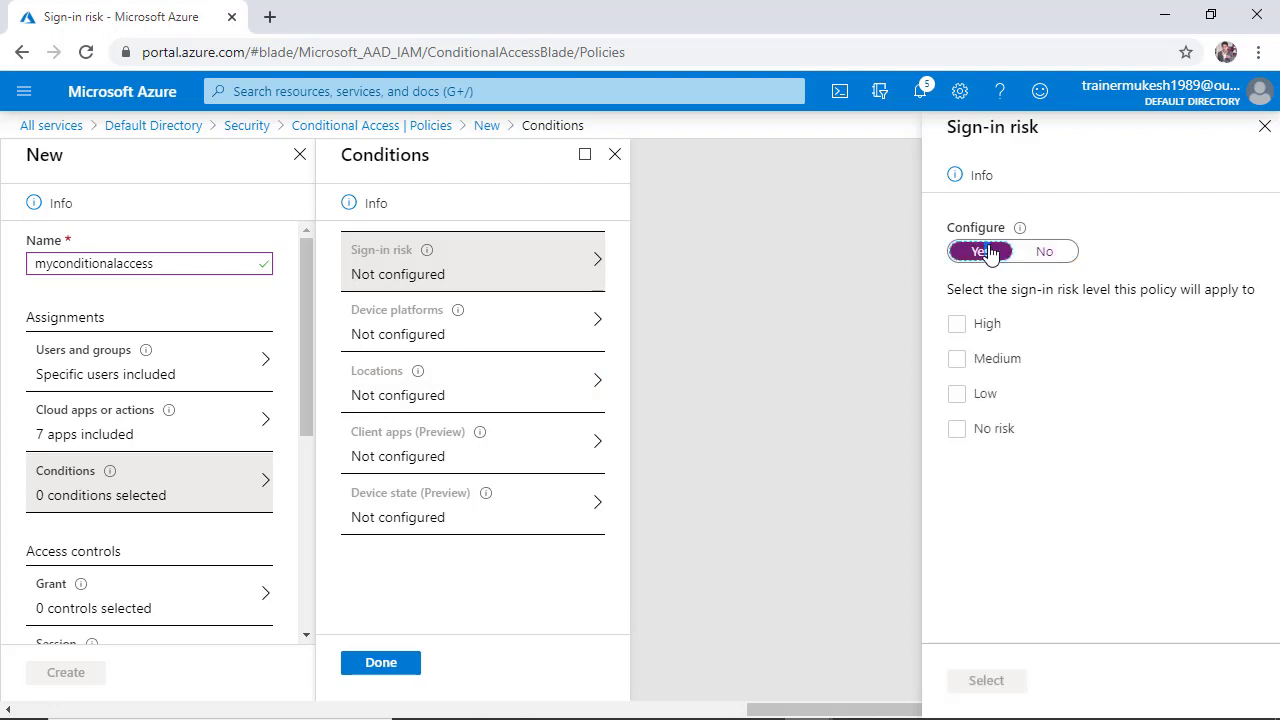
{"action": "left_click", "coordinate": [995, 360]}
{"action": "left_click", "coordinate": [977, 330]}
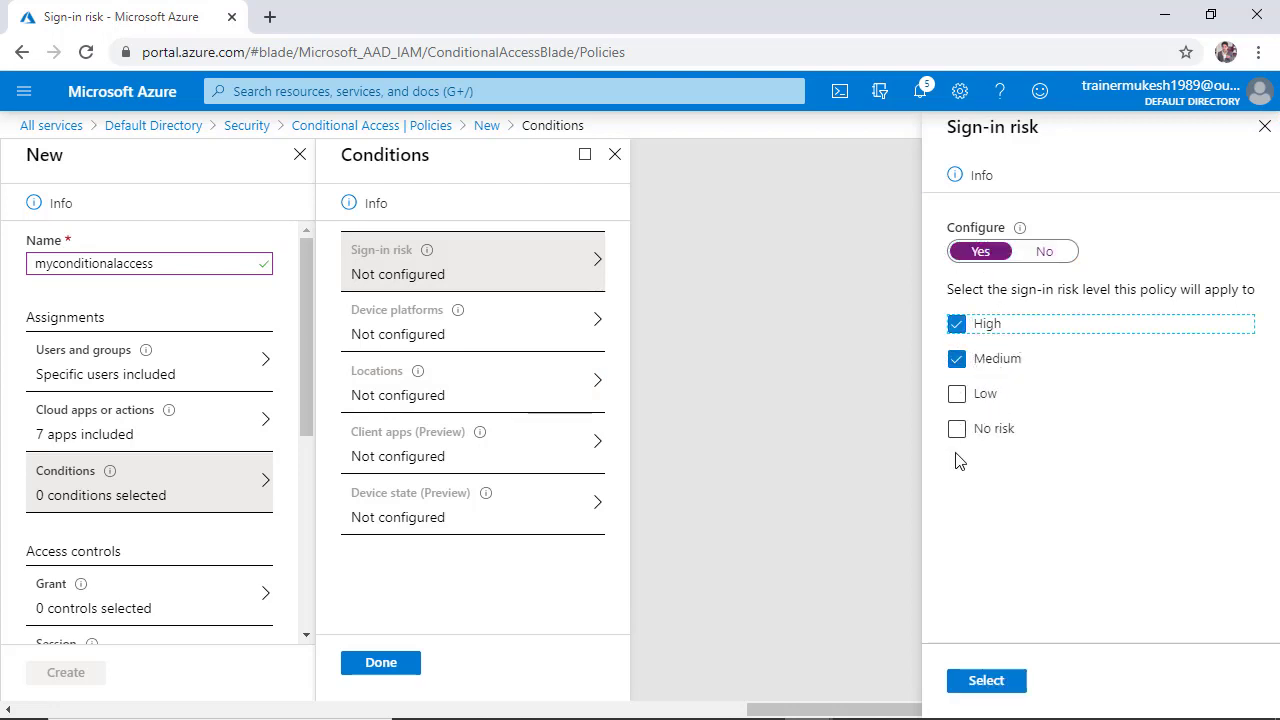
{"action": "left_click", "coordinate": [986, 681]}
Step: Configure the device platforms condition to include selected platforms, with only Android chosen
{"action": "left_click", "coordinate": [541, 342]}
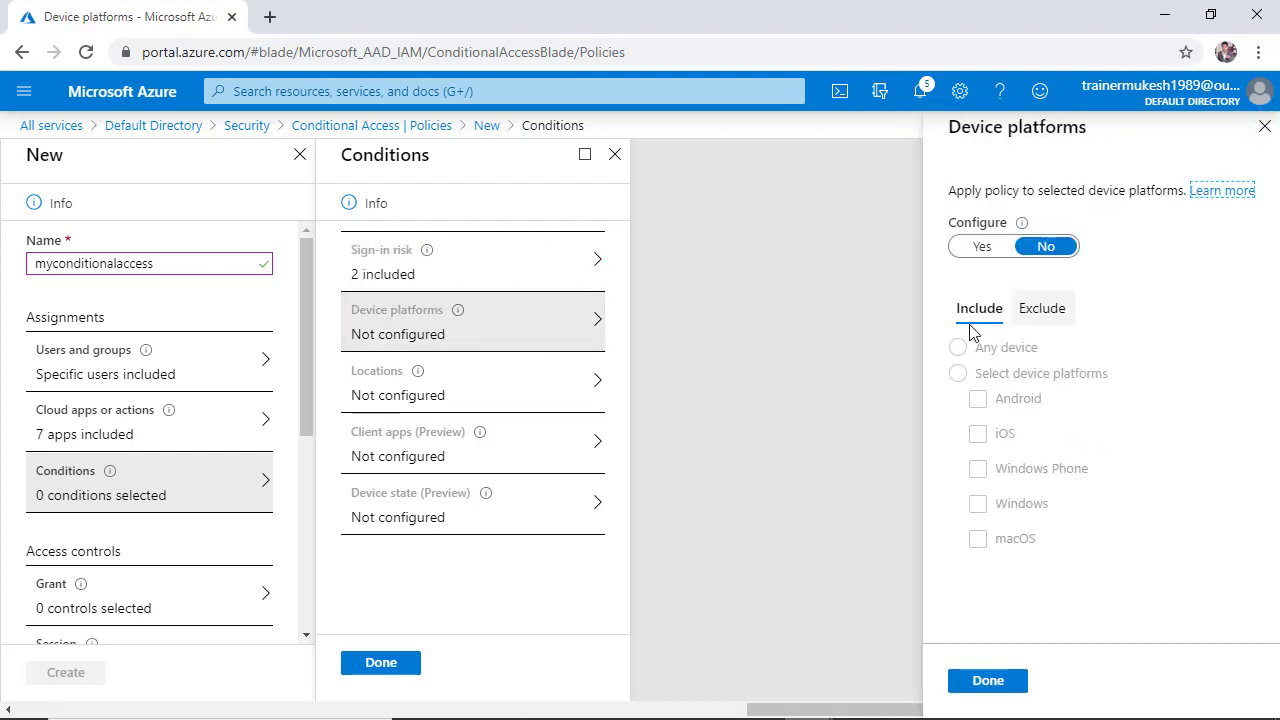
{"action": "left_click", "coordinate": [990, 248]}
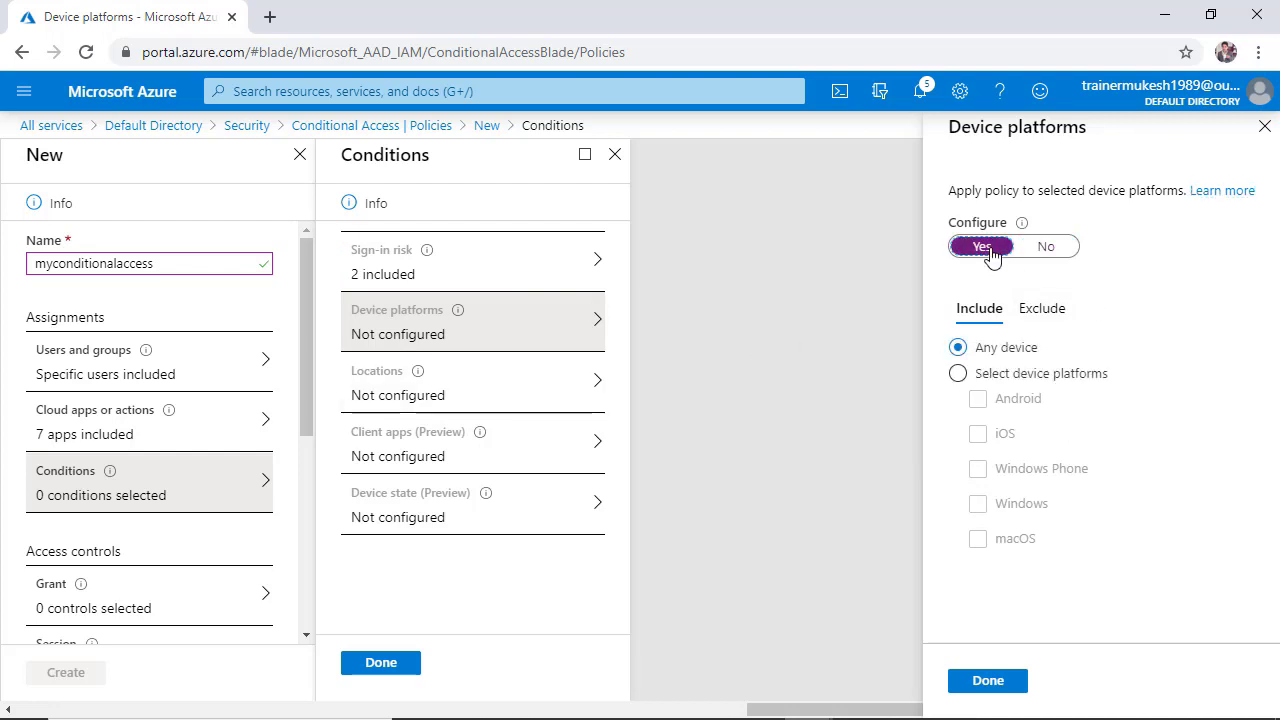
{"action": "left_click", "coordinate": [1010, 376]}
{"action": "left_click", "coordinate": [1025, 399]}
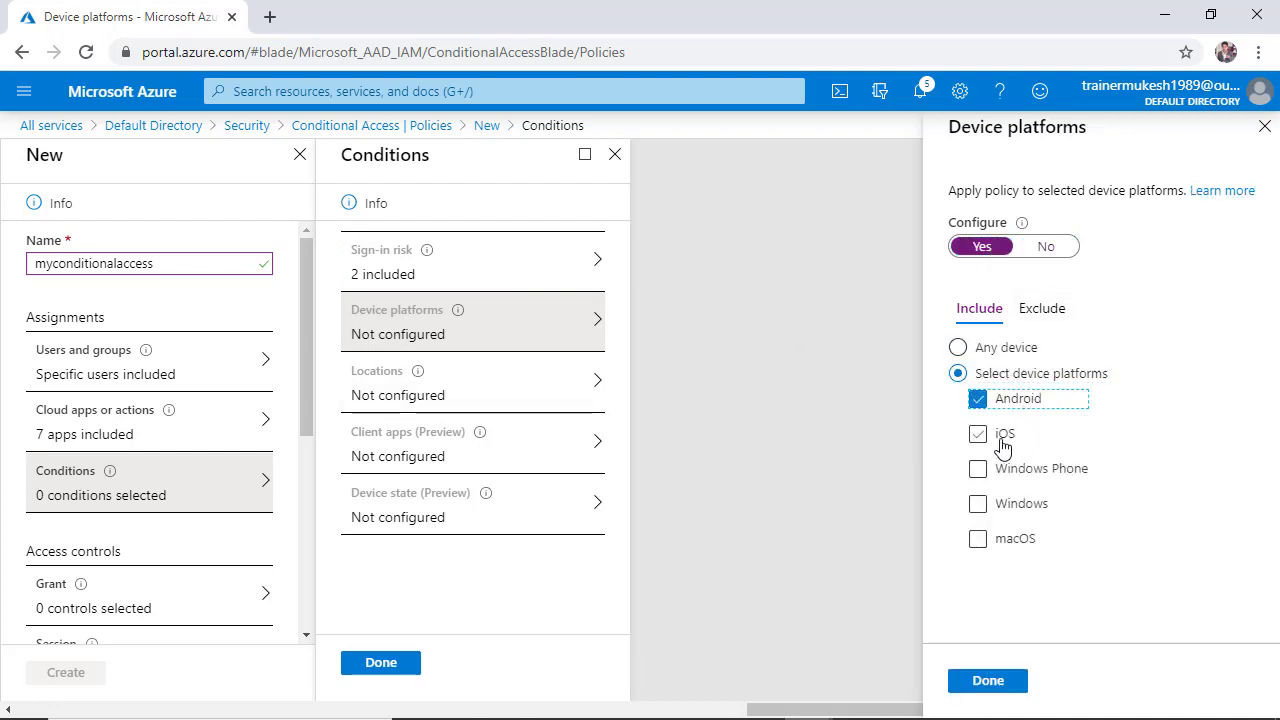
{"action": "left_click", "coordinate": [1003, 436]}
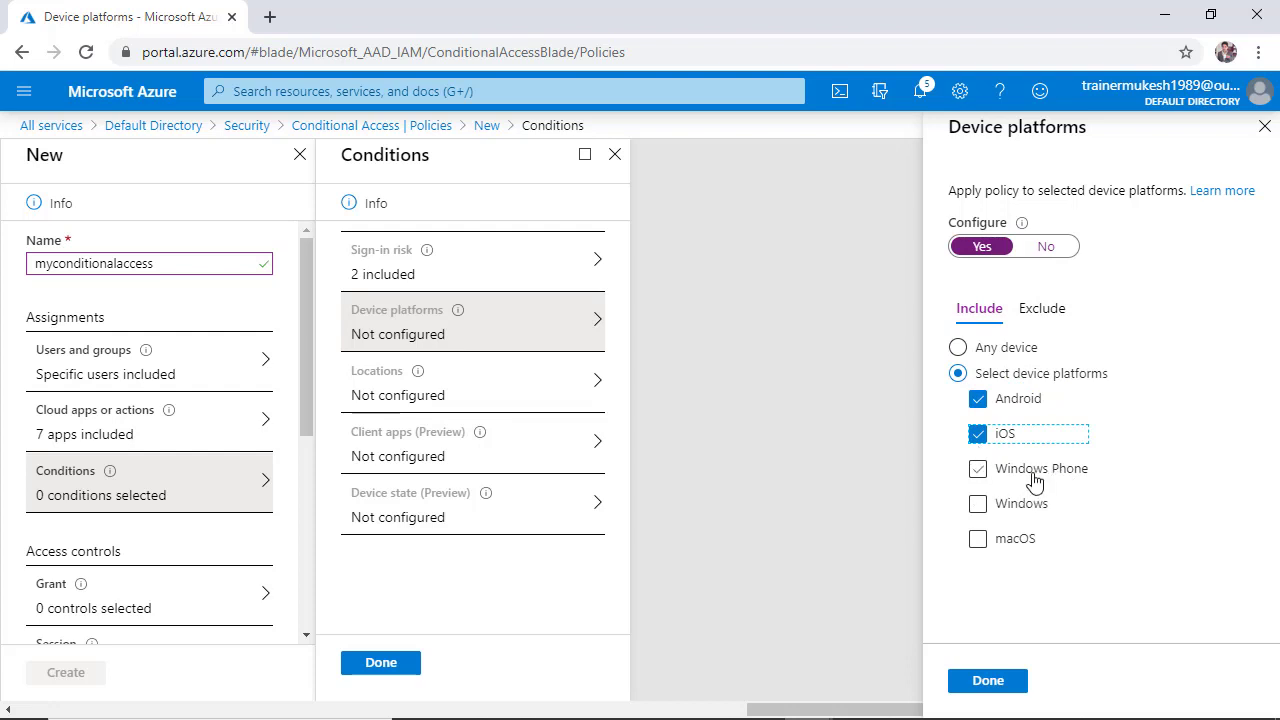
{"action": "left_click", "coordinate": [1008, 508]}
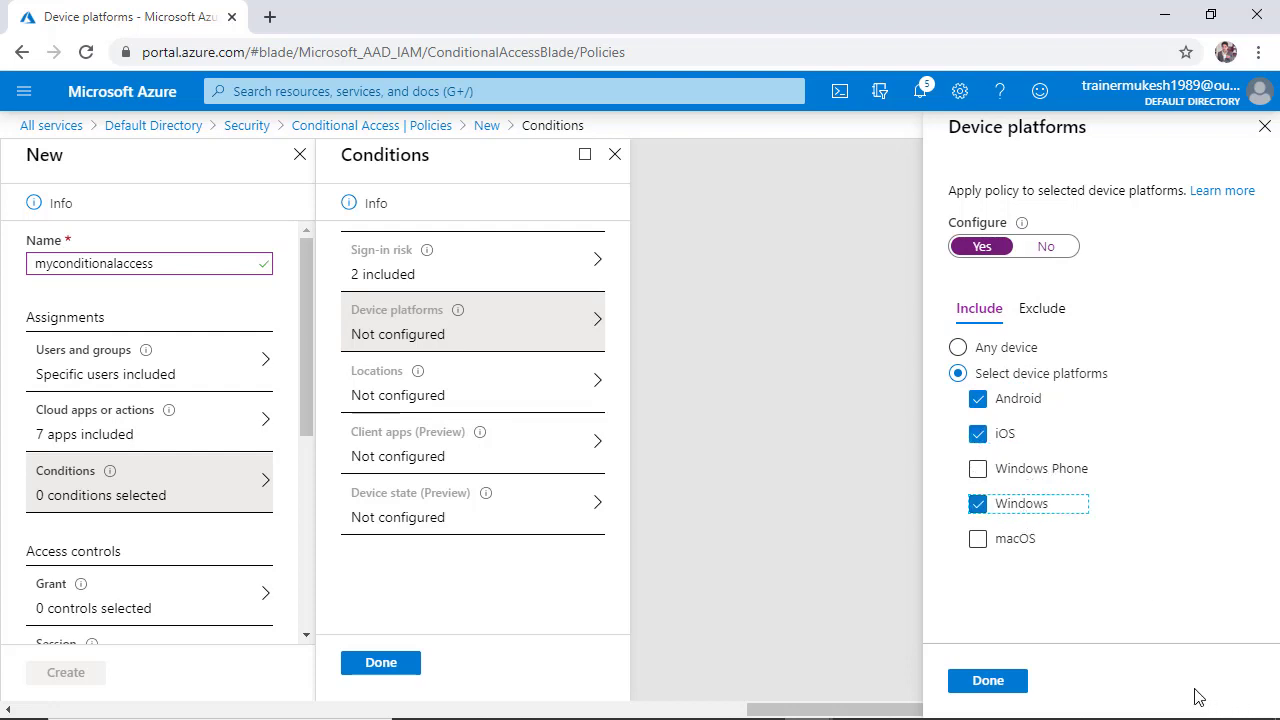
{"action": "left_click", "coordinate": [976, 434]}
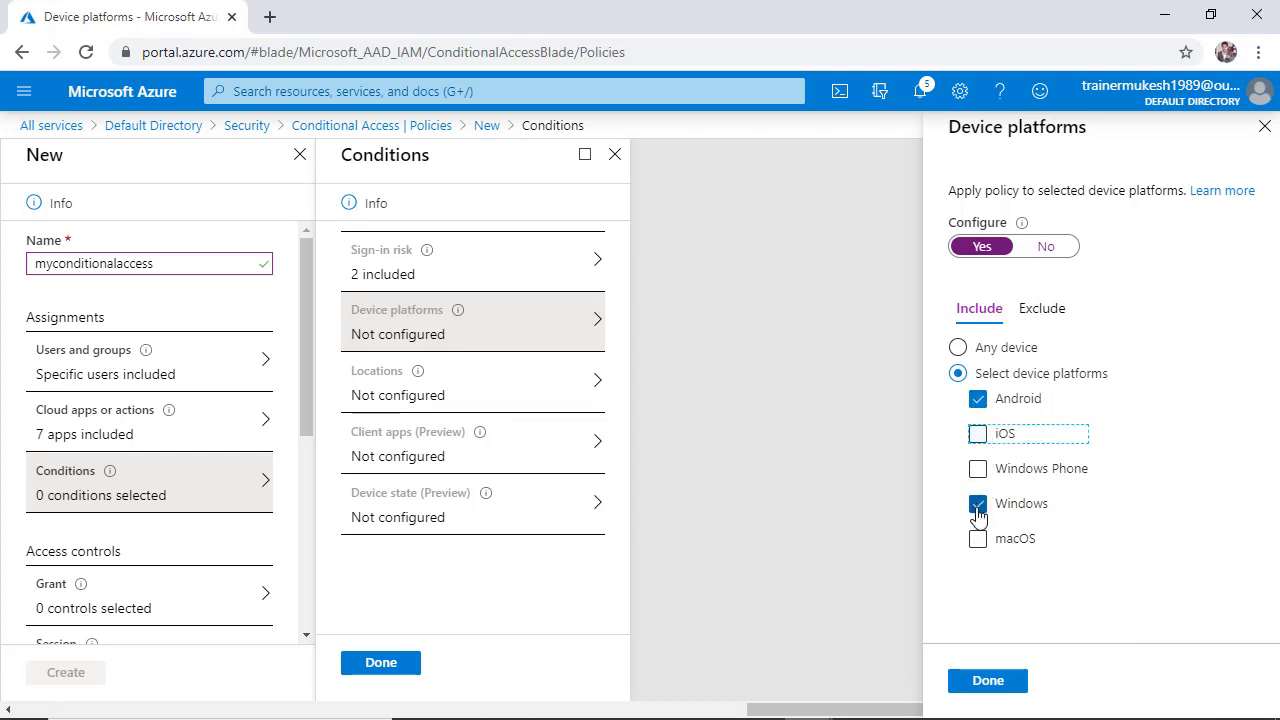
{"action": "left_click", "coordinate": [977, 399]}
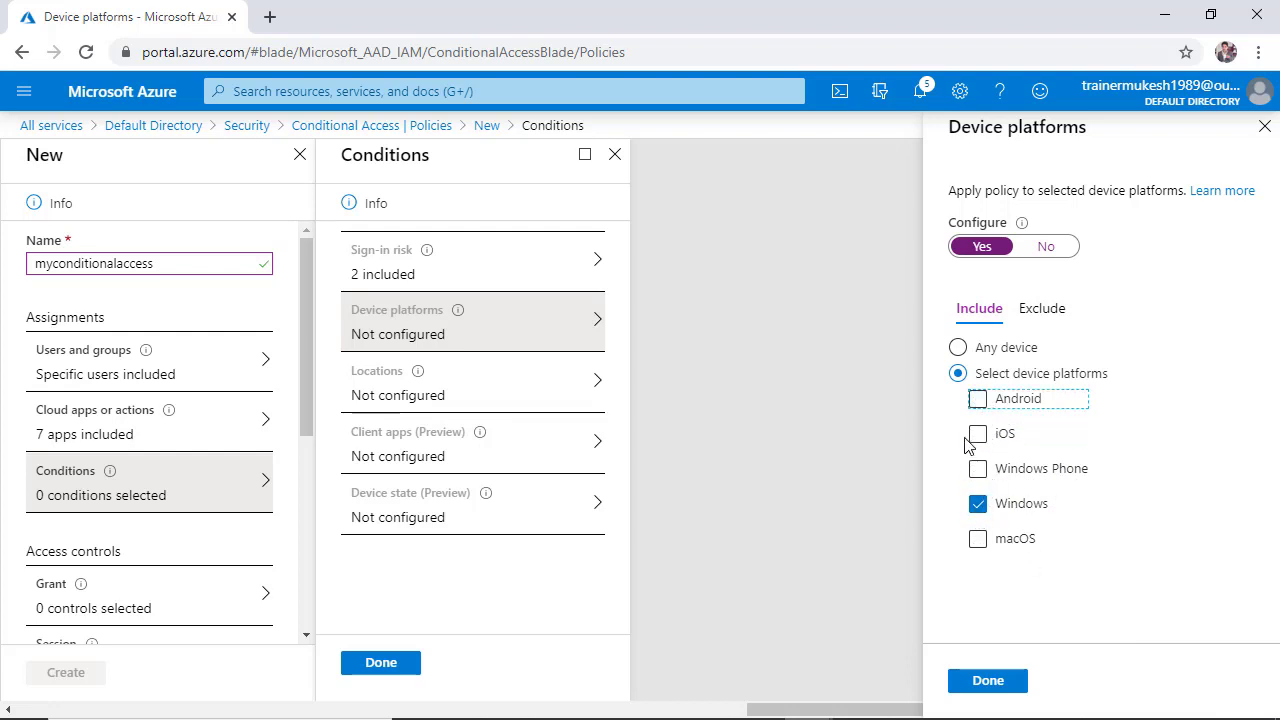
{"action": "left_click", "coordinate": [980, 402]}
{"action": "left_click", "coordinate": [979, 503]}
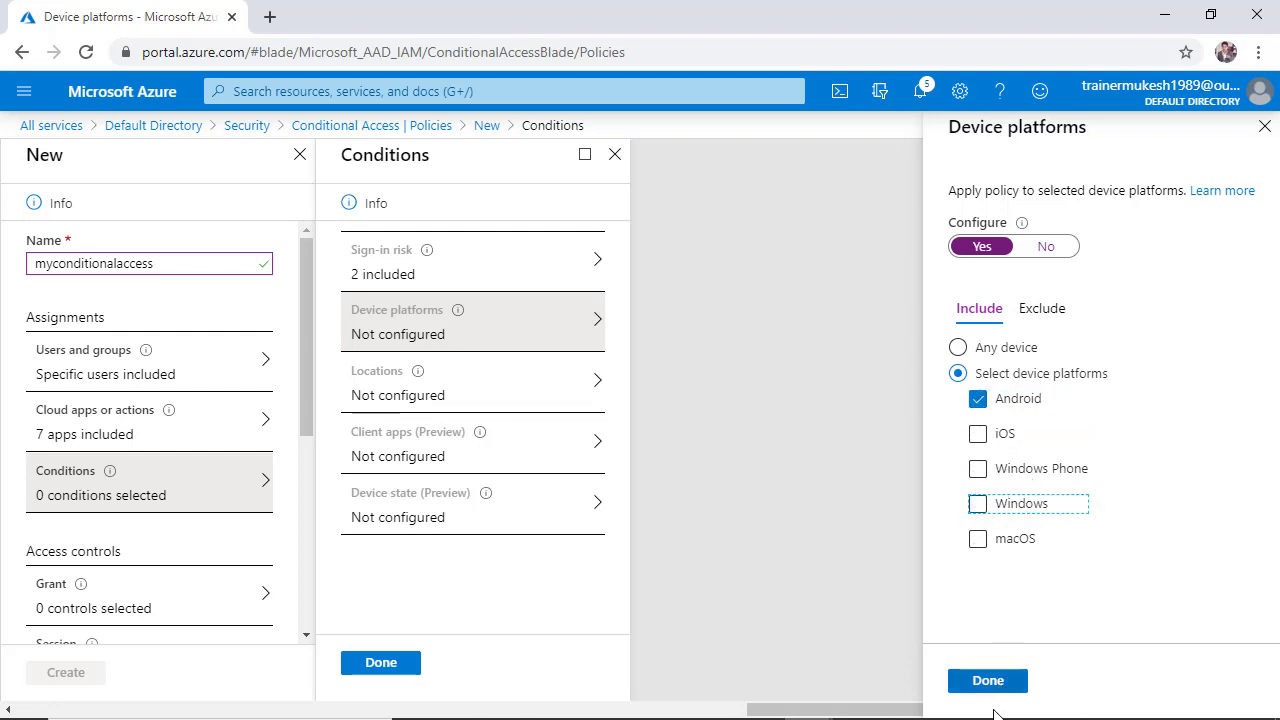
{"action": "left_click", "coordinate": [988, 681]}
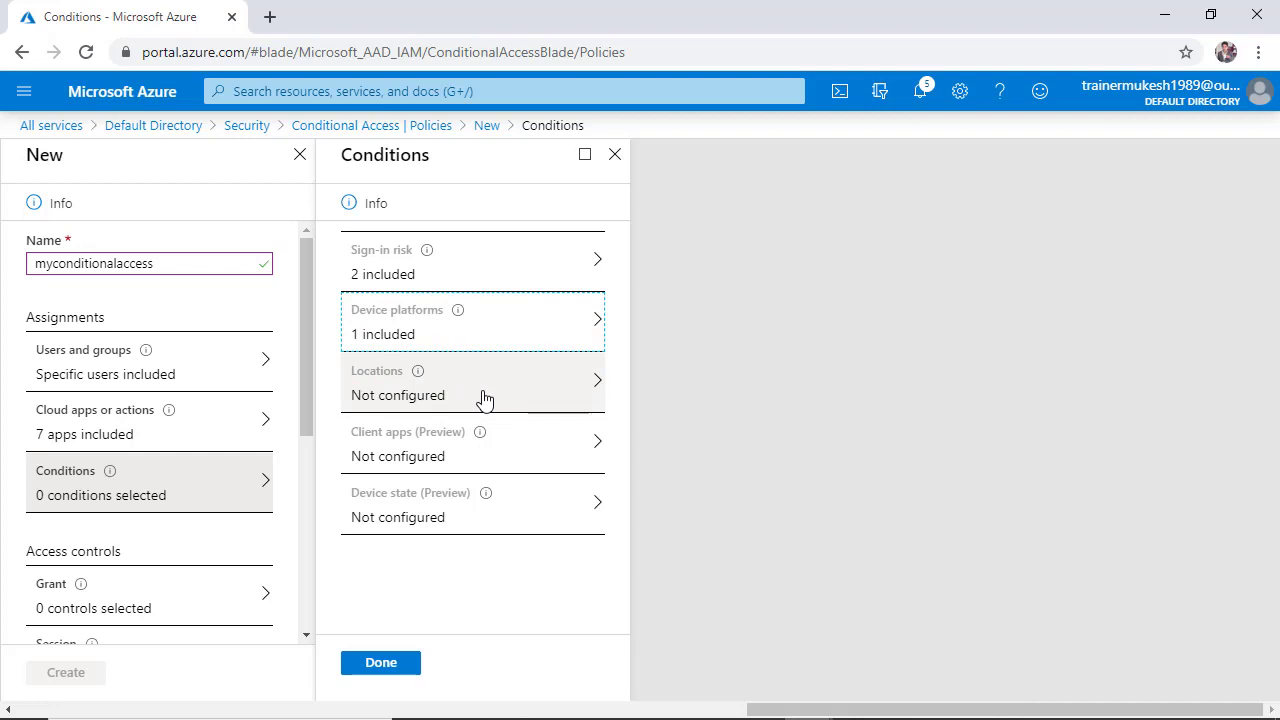
Step: Configure the locations condition to include selected locations, choosing MFA Trusted IPs
{"action": "left_click", "coordinate": [547, 388]}
{"action": "left_click", "coordinate": [688, 277]}
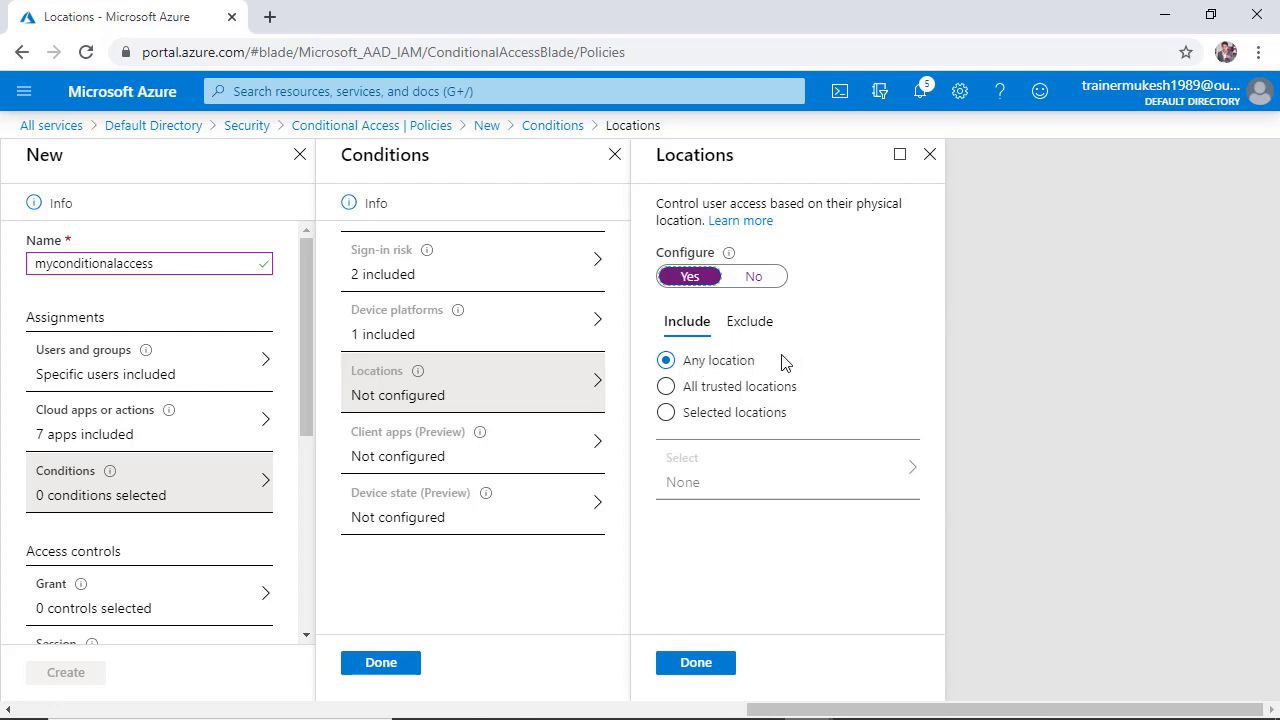
{"action": "left_click_drag", "start_coordinate": [785, 362], "coordinate": [680, 368]}
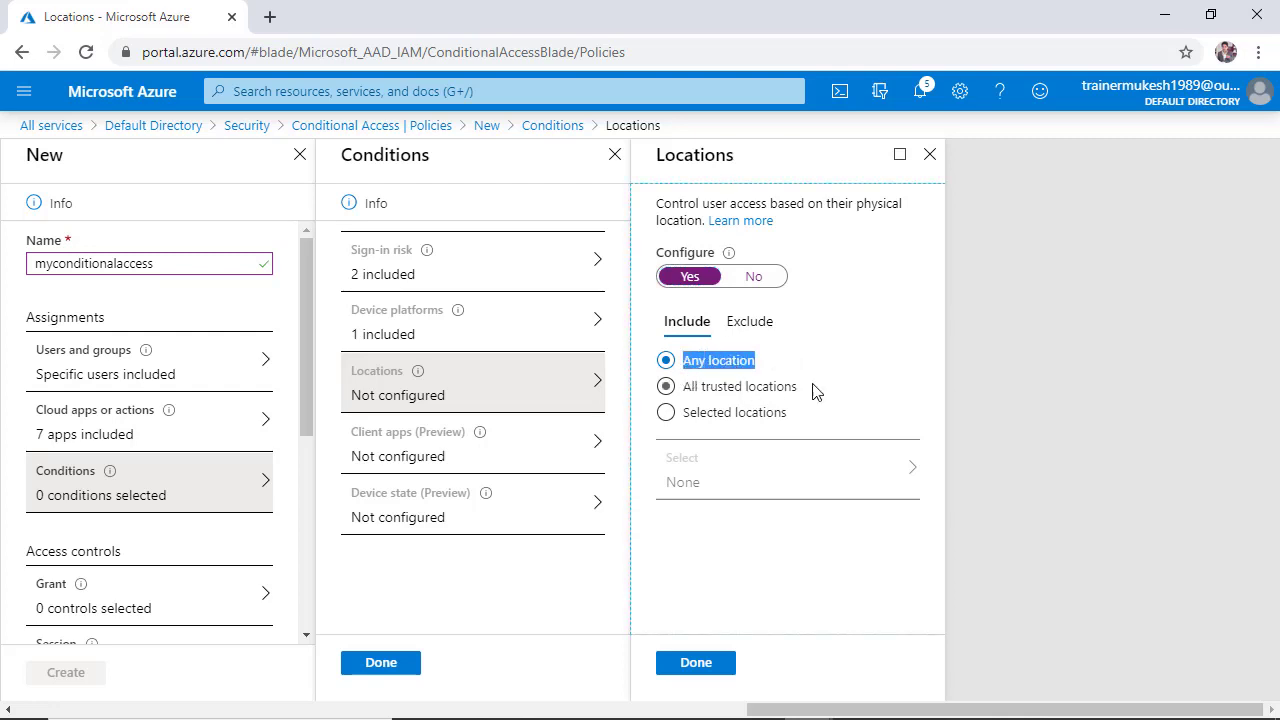
{"action": "left_click", "coordinate": [752, 389]}
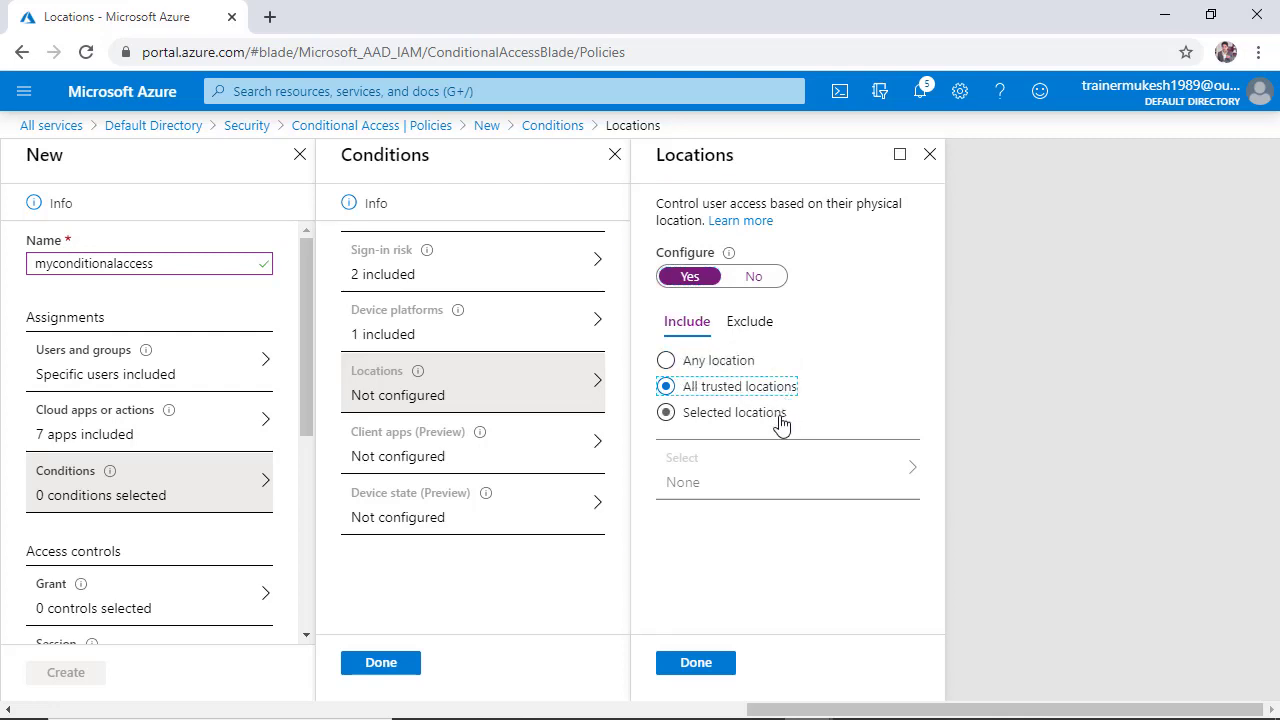
{"action": "left_click", "coordinate": [779, 418]}
{"action": "left_click", "coordinate": [829, 471]}
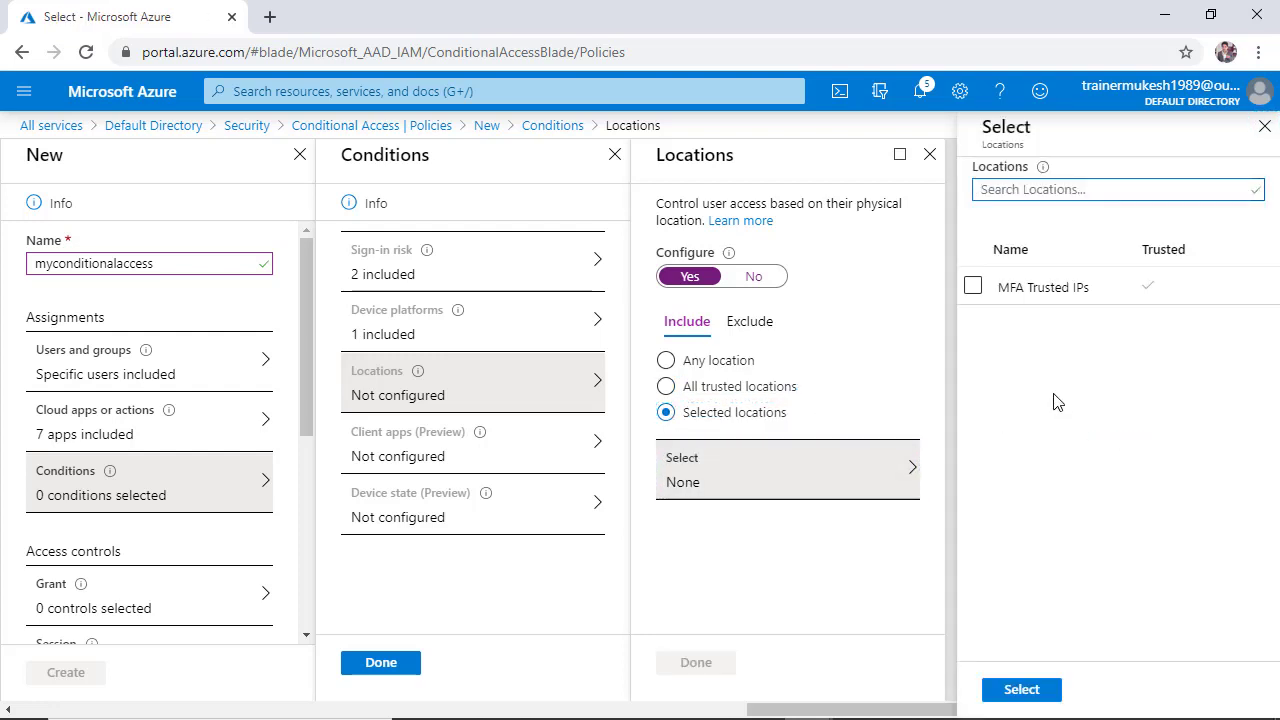
{"action": "left_click", "coordinate": [977, 289]}
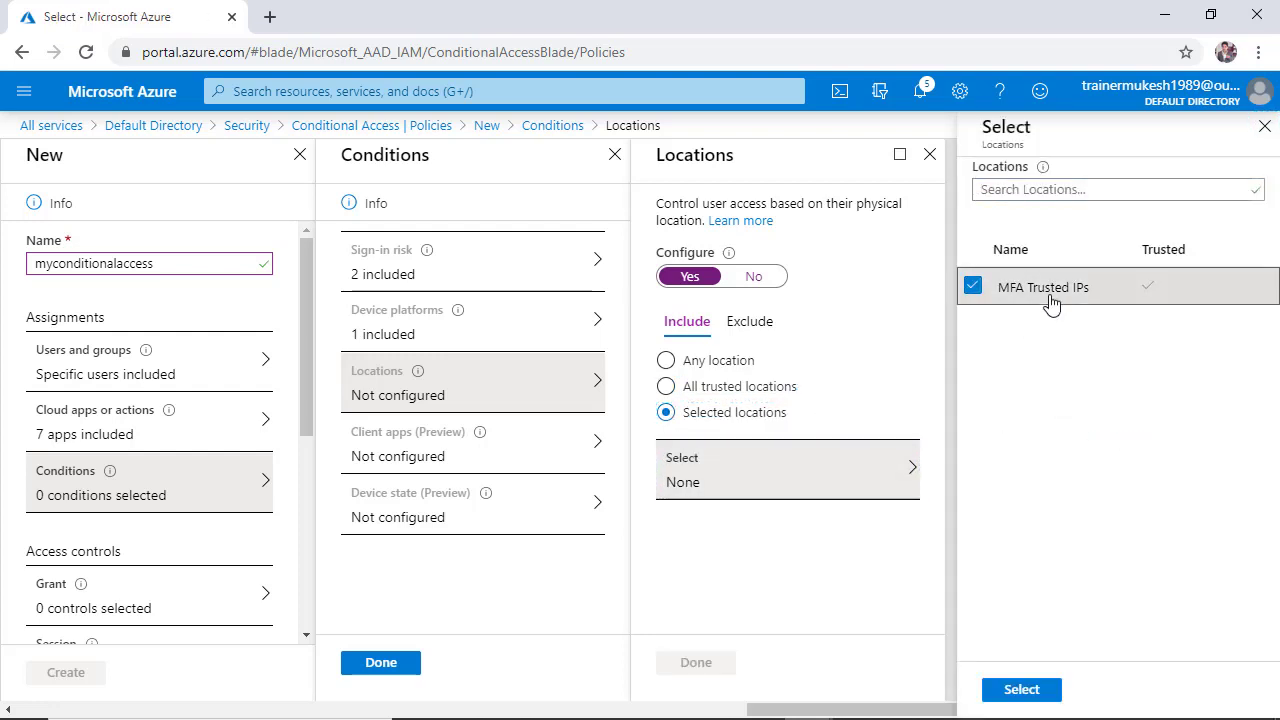
{"action": "left_click", "coordinate": [1012, 688]}
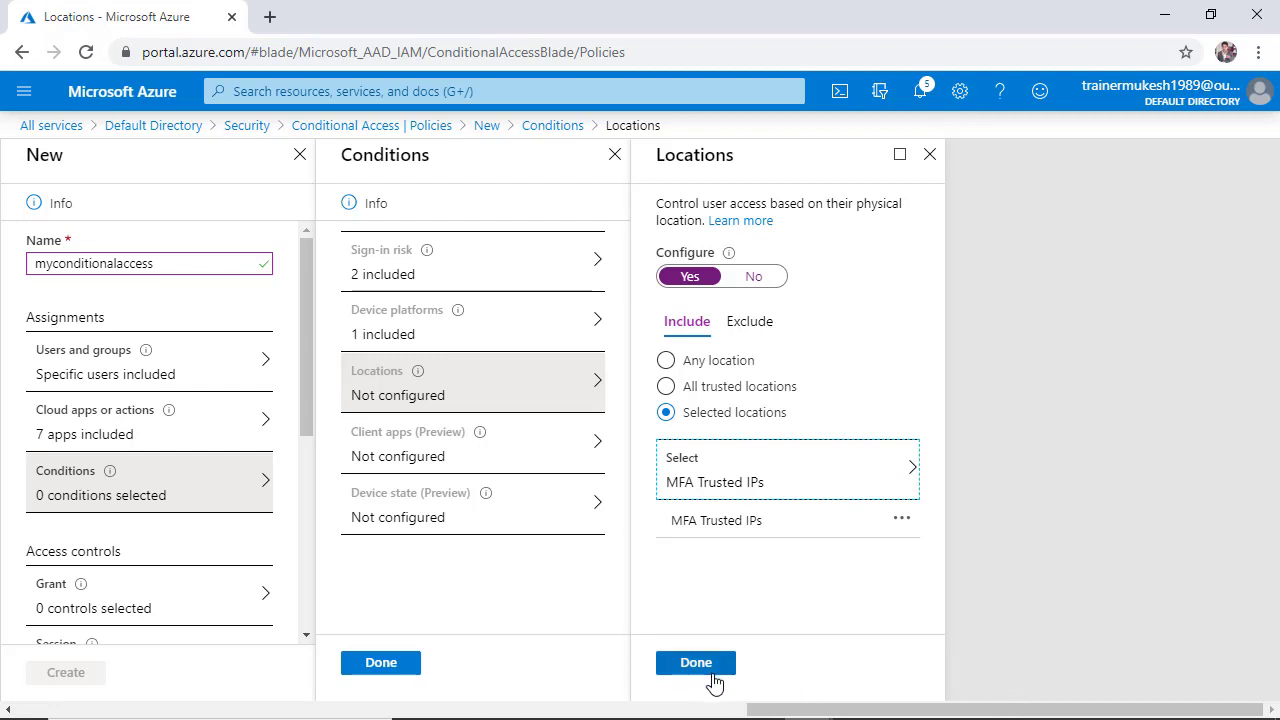
{"action": "left_click", "coordinate": [700, 666]}
Step: Configure the client apps condition to apply to Browser only, excluding mobile apps and desktop clients
{"action": "left_click", "coordinate": [545, 452]}
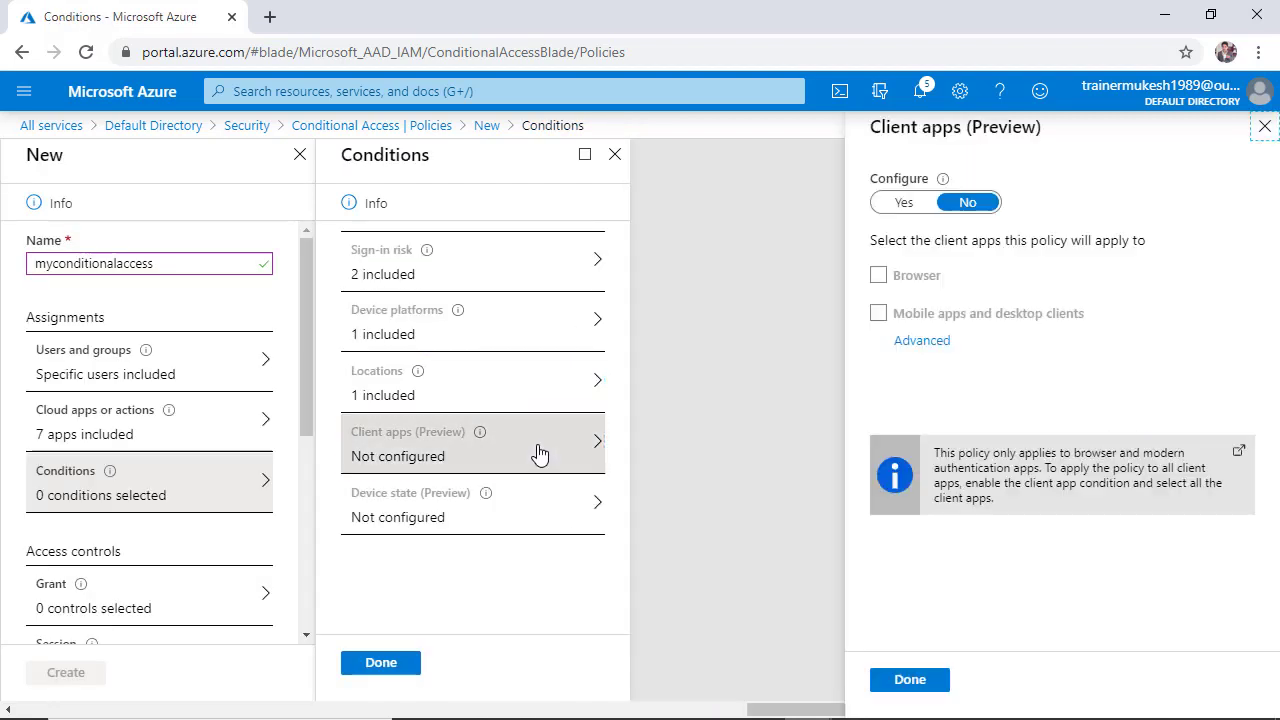
{"action": "left_click", "coordinate": [905, 204]}
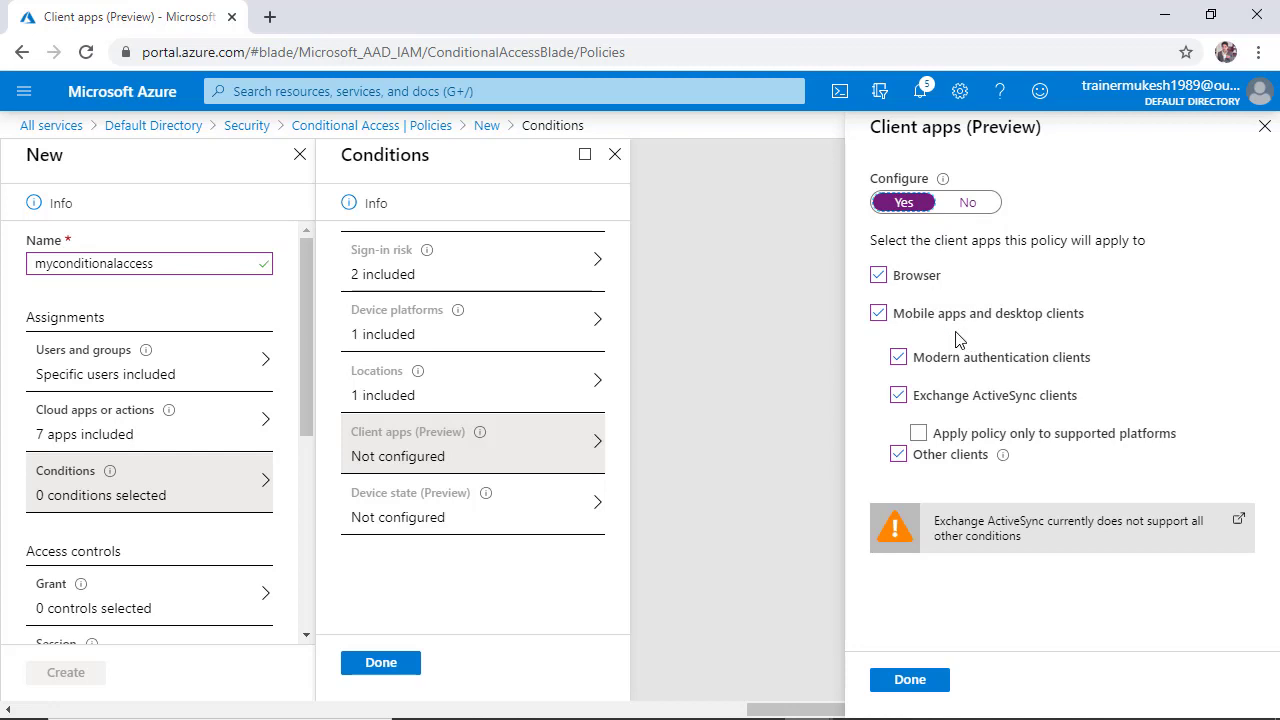
{"action": "left_click", "coordinate": [918, 318]}
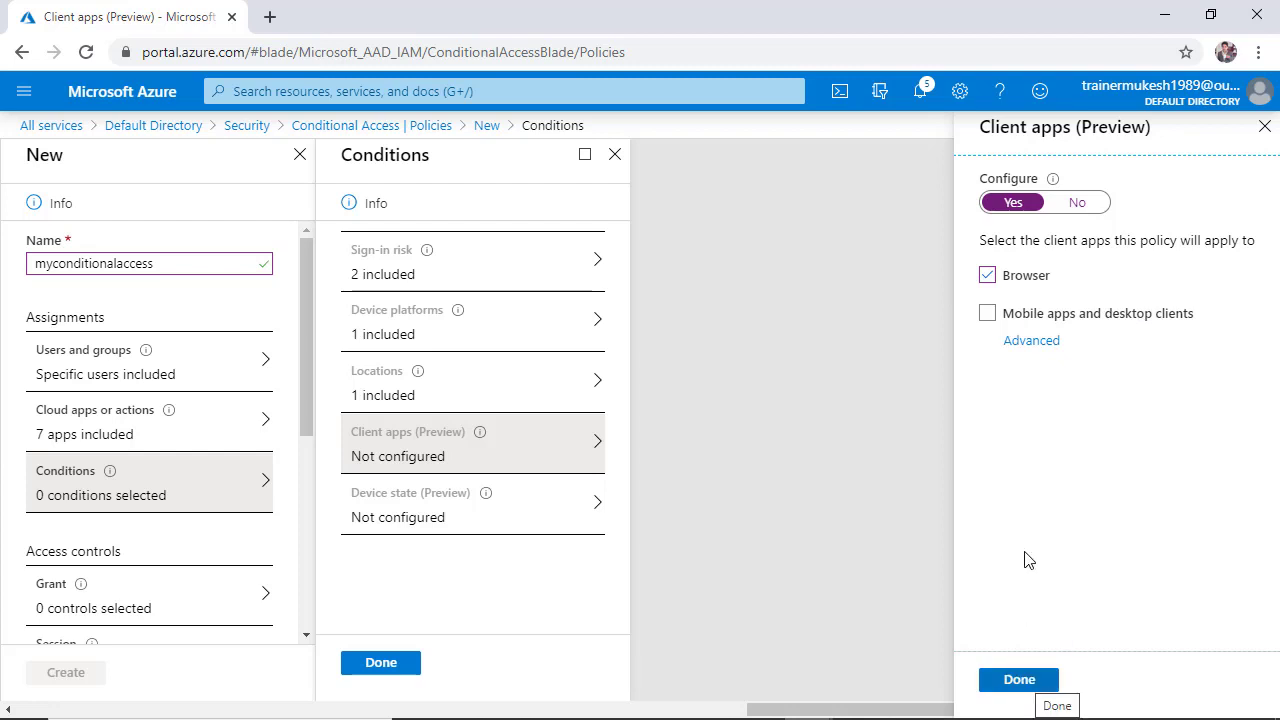
{"action": "left_click", "coordinate": [1018, 318]}
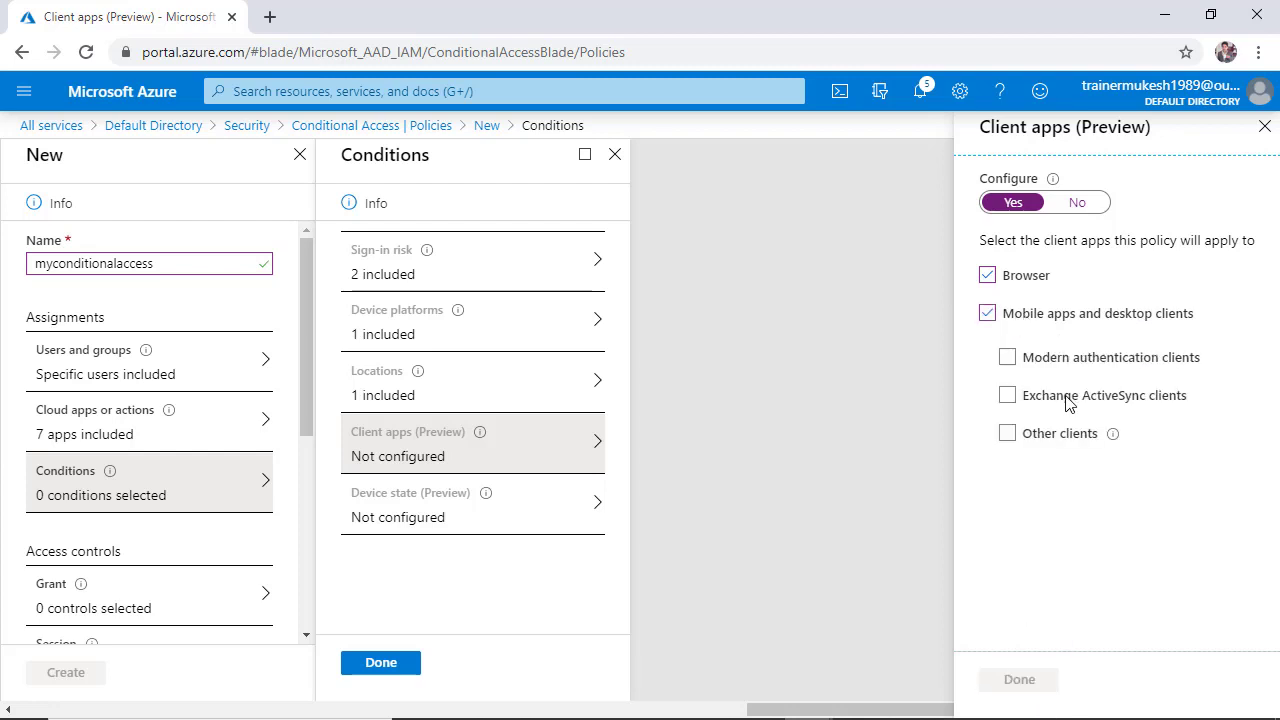
{"action": "left_click", "coordinate": [1073, 393]}
{"action": "left_click", "coordinate": [932, 316]}
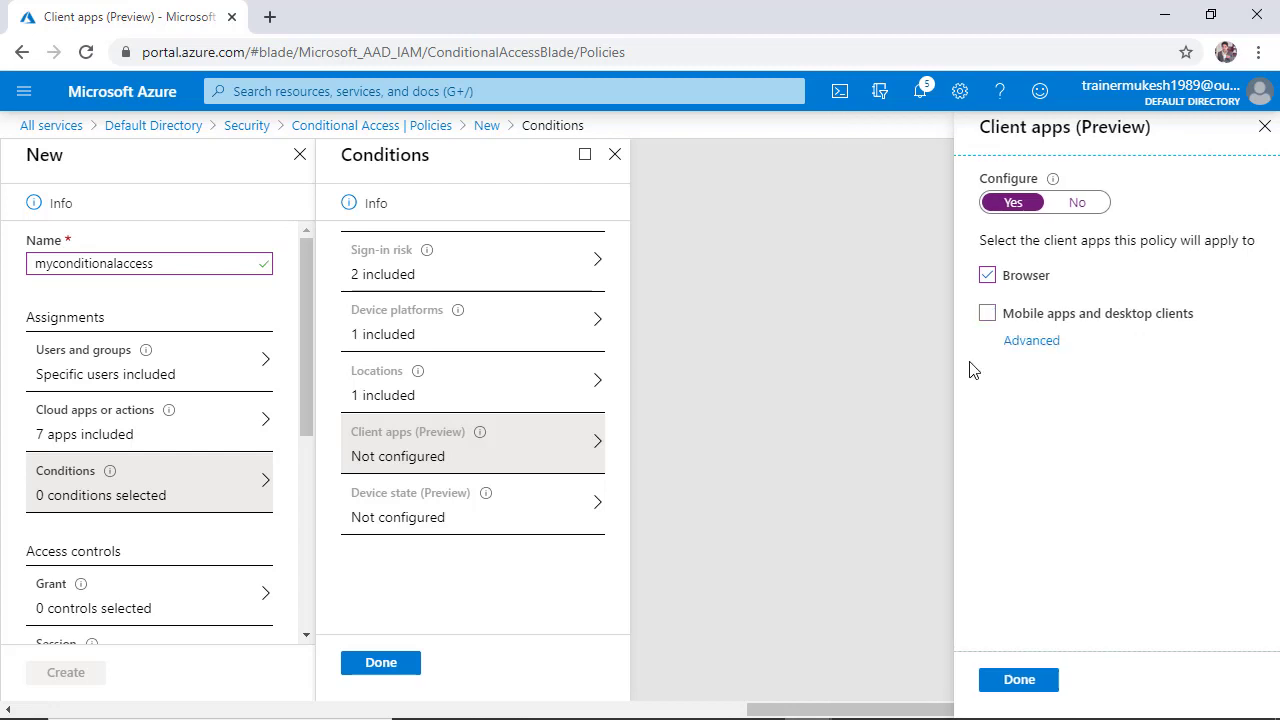
{"action": "left_click", "coordinate": [1020, 680]}
Step: Configure the device state condition to include all device state and apply the policy's conditions
{"action": "left_click", "coordinate": [537, 520]}
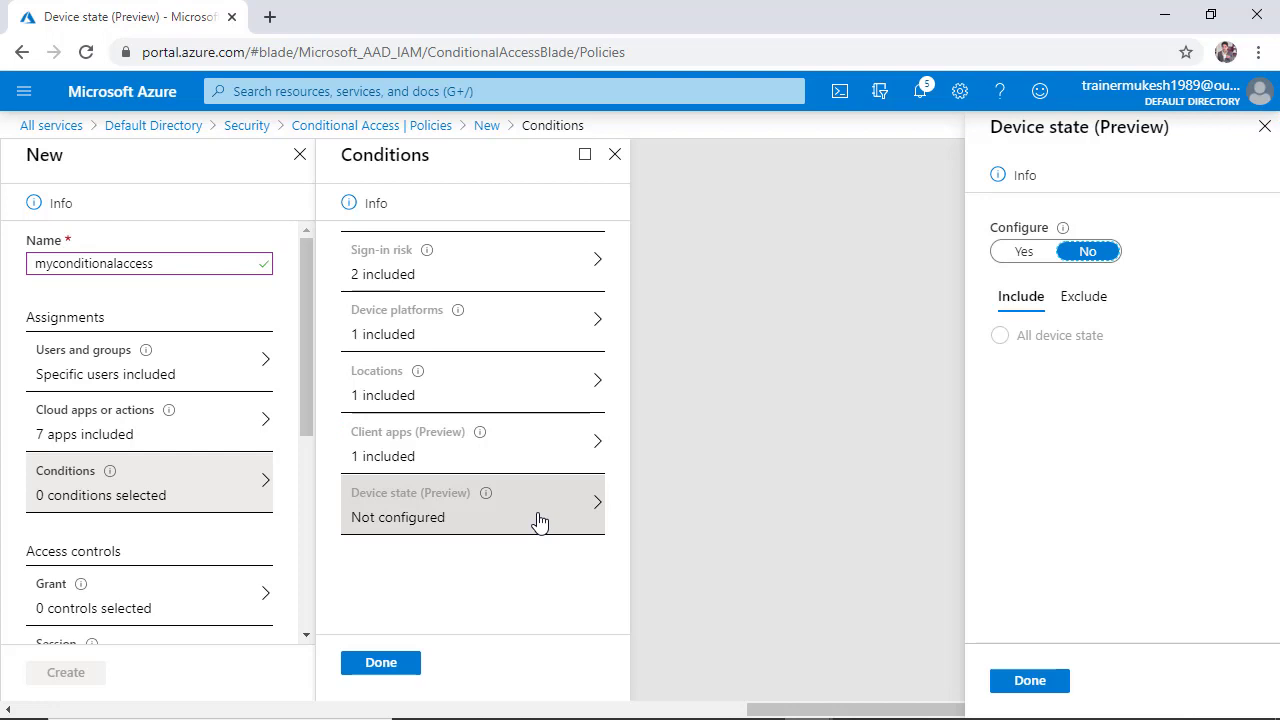
{"action": "left_click", "coordinate": [1024, 252]}
{"action": "left_click", "coordinate": [1008, 680]}
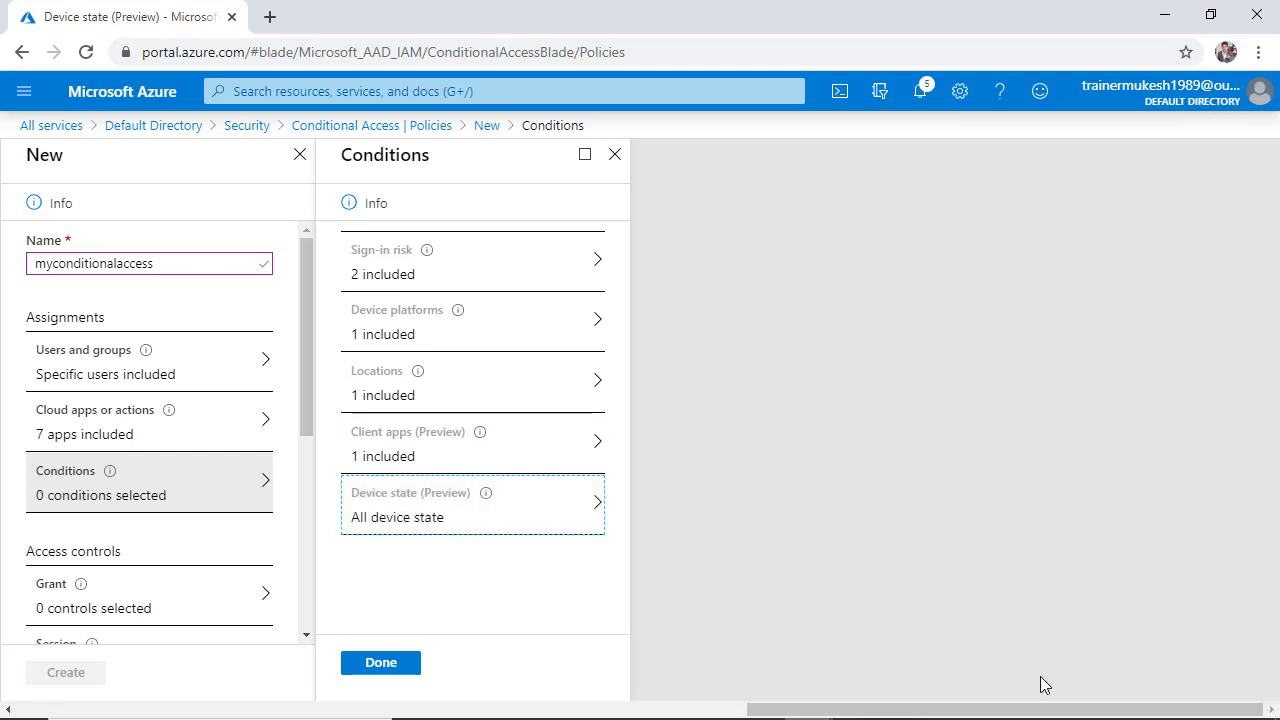
{"action": "left_click", "coordinate": [388, 664]}
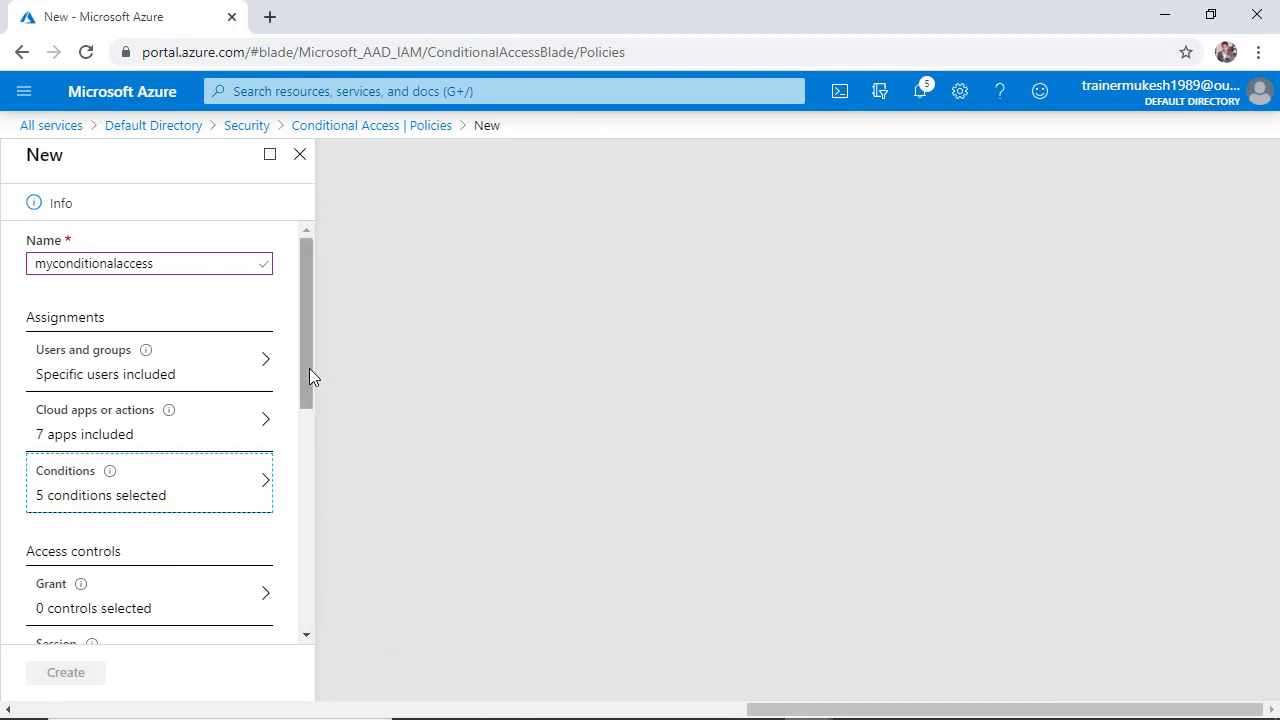
Step: Open the policy's Grant access controls and choose Block access
{"action": "left_click_drag", "start_coordinate": [309, 376], "coordinate": [313, 460]}
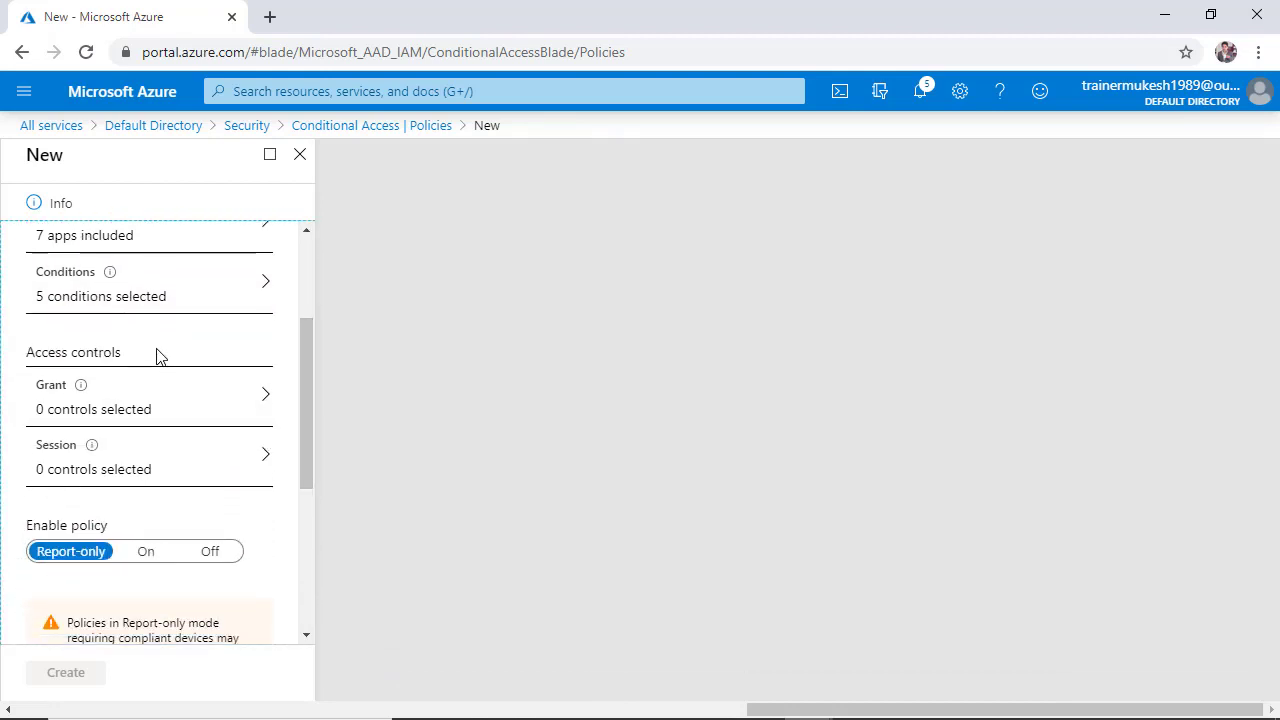
{"action": "left_click", "coordinate": [223, 414]}
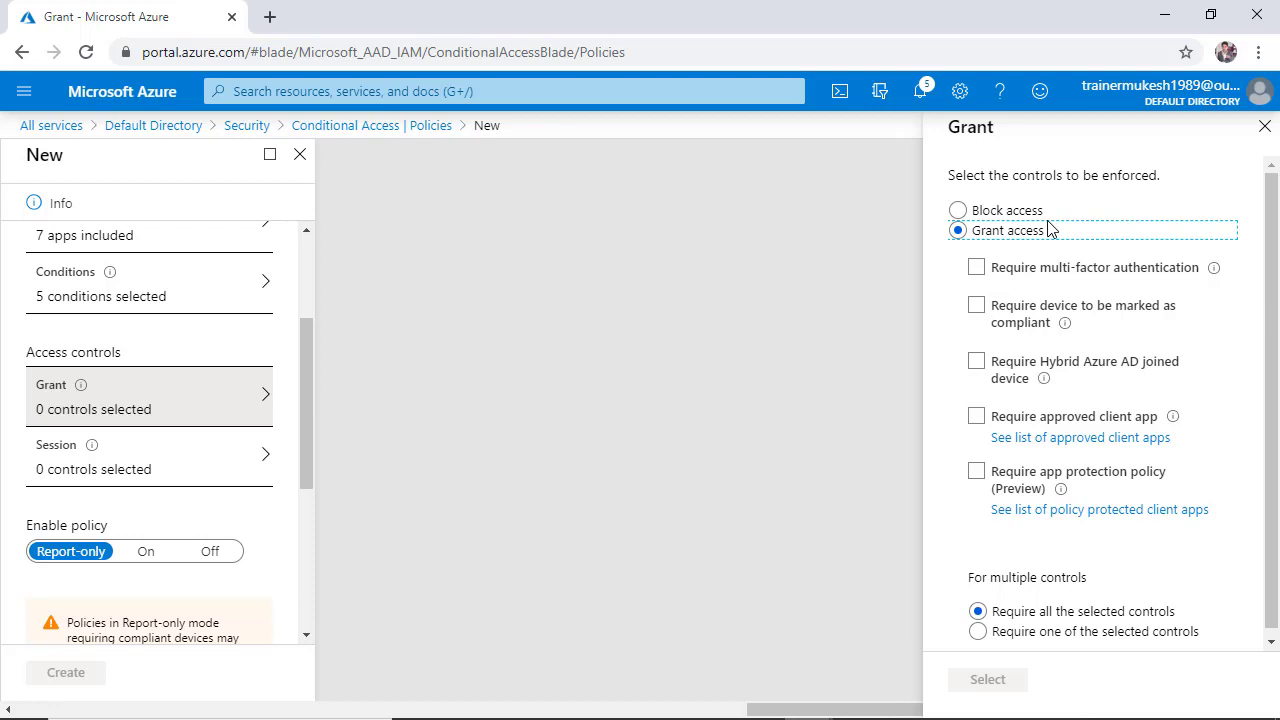
{"action": "left_click", "coordinate": [1023, 213]}
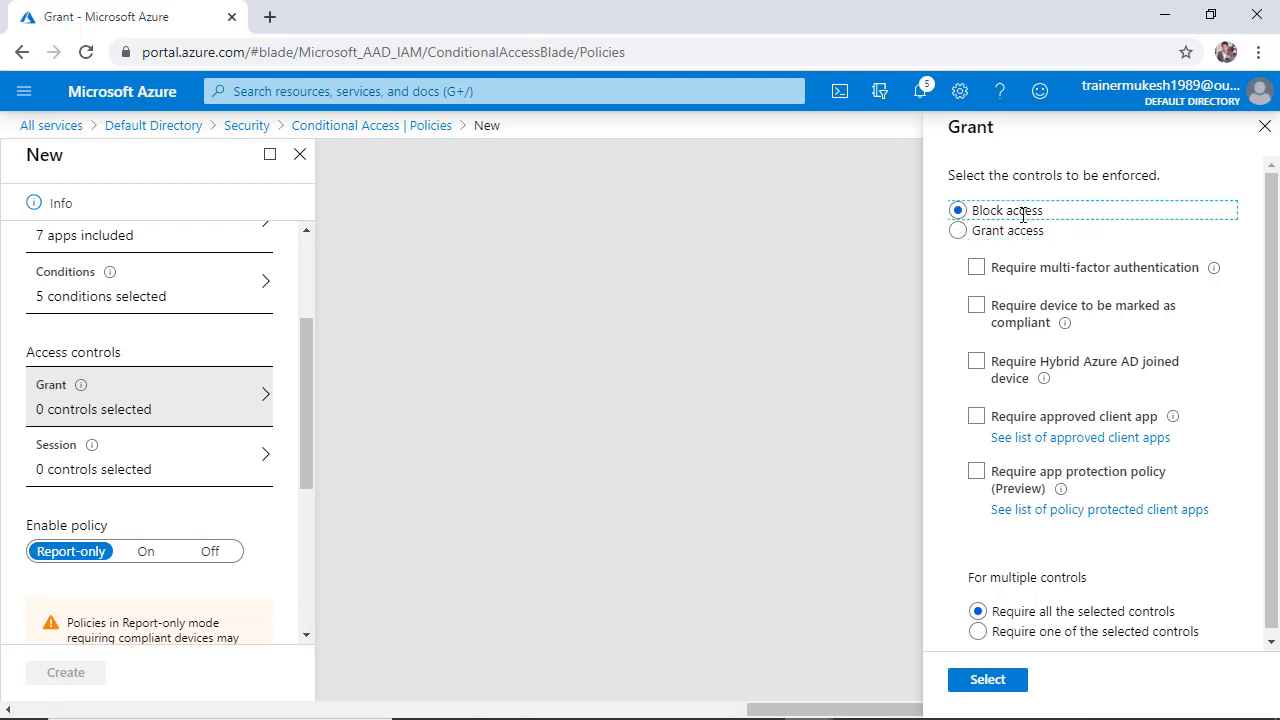
Step: Try the Grant access control with multi-factor authentication required
{"action": "left_click", "coordinate": [1036, 232]}
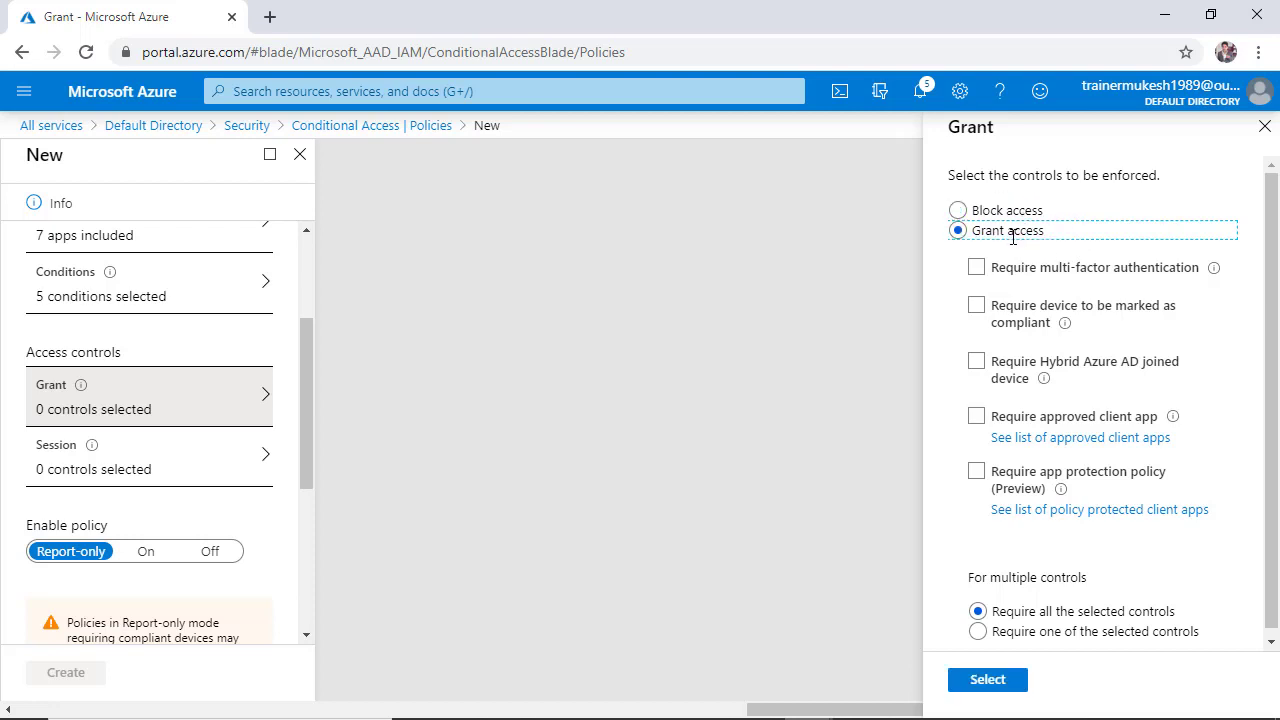
{"action": "left_click", "coordinate": [1013, 272]}
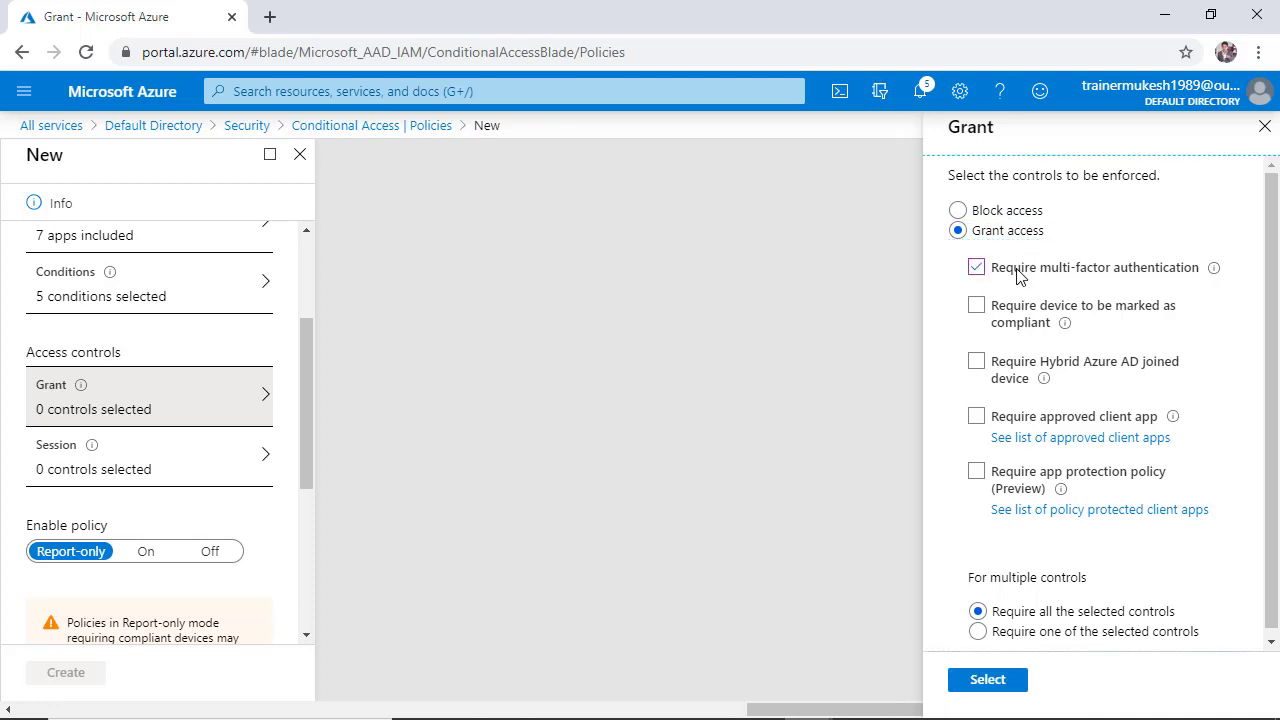
{"action": "left_click_drag", "start_coordinate": [1017, 276], "coordinate": [1199, 276]}
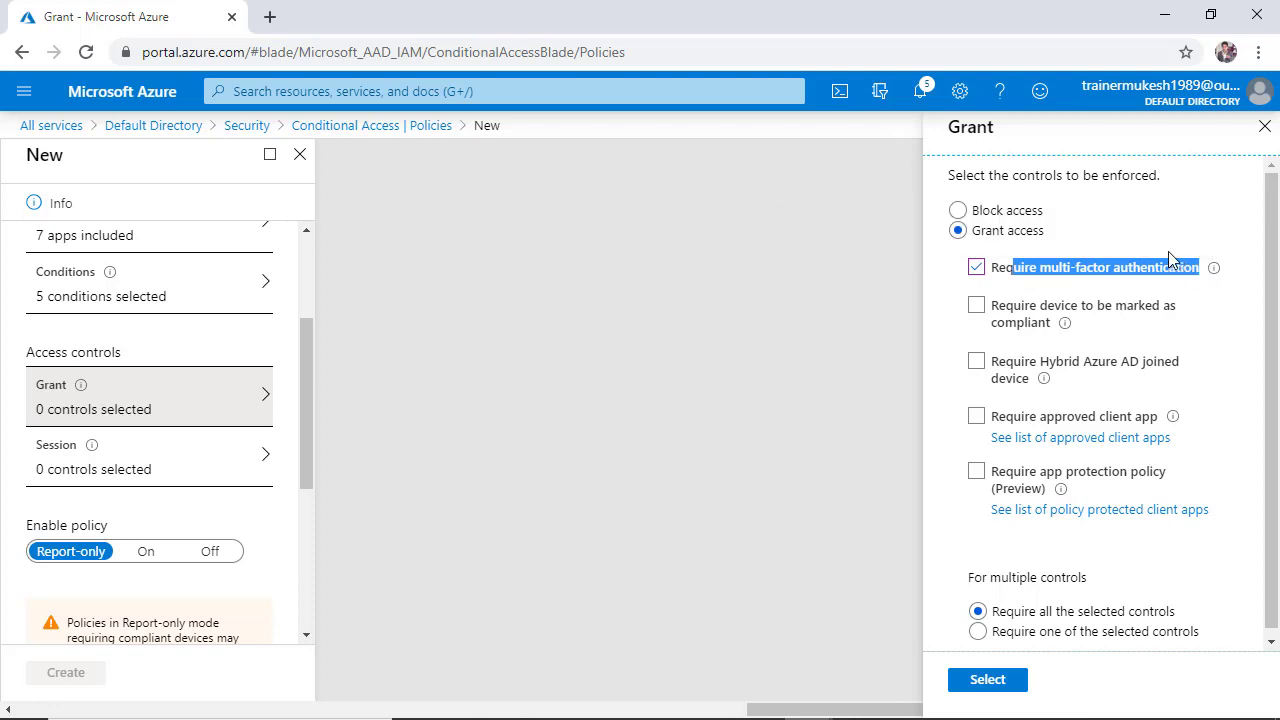
{"action": "left_click_drag", "start_coordinate": [1022, 366], "coordinate": [990, 365]}
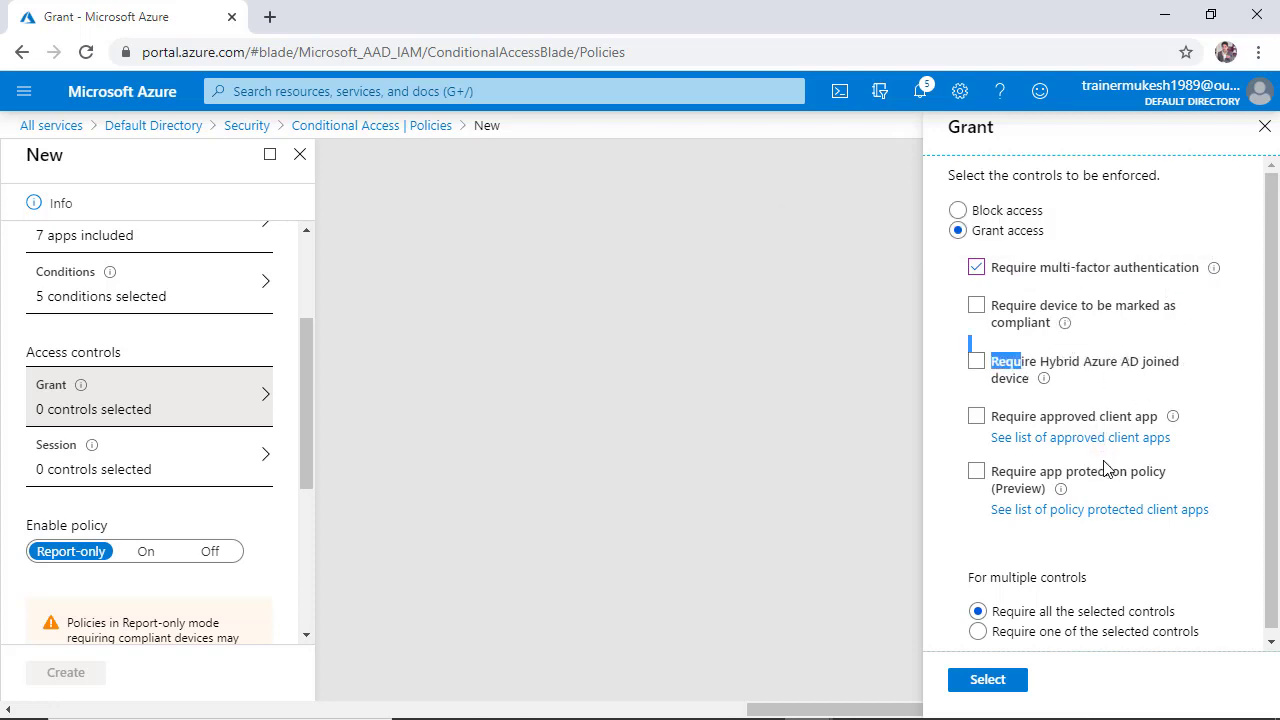
Step: Set the policy's grant control to Block access and apply it
{"action": "left_click", "coordinate": [1002, 211]}
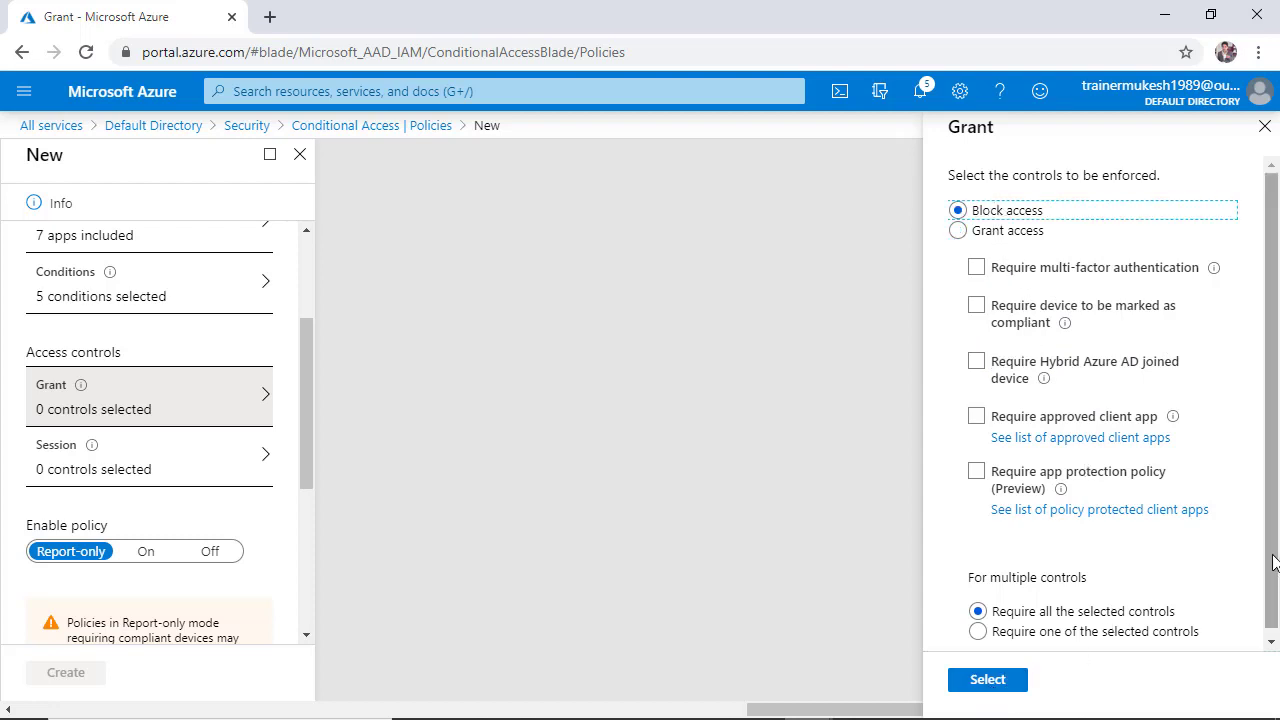
{"action": "scroll", "coordinate": [1174, 626], "scroll_direction": "down", "scroll_amount": 1}
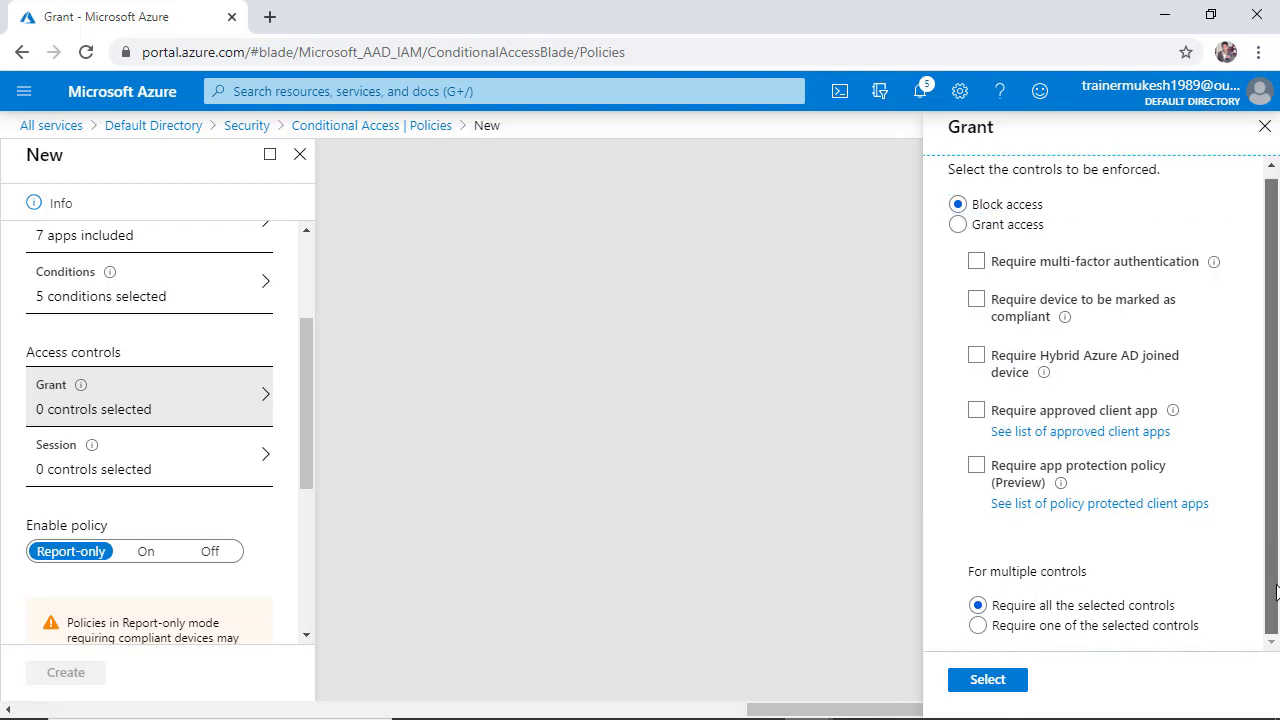
{"action": "left_click", "coordinate": [992, 678]}
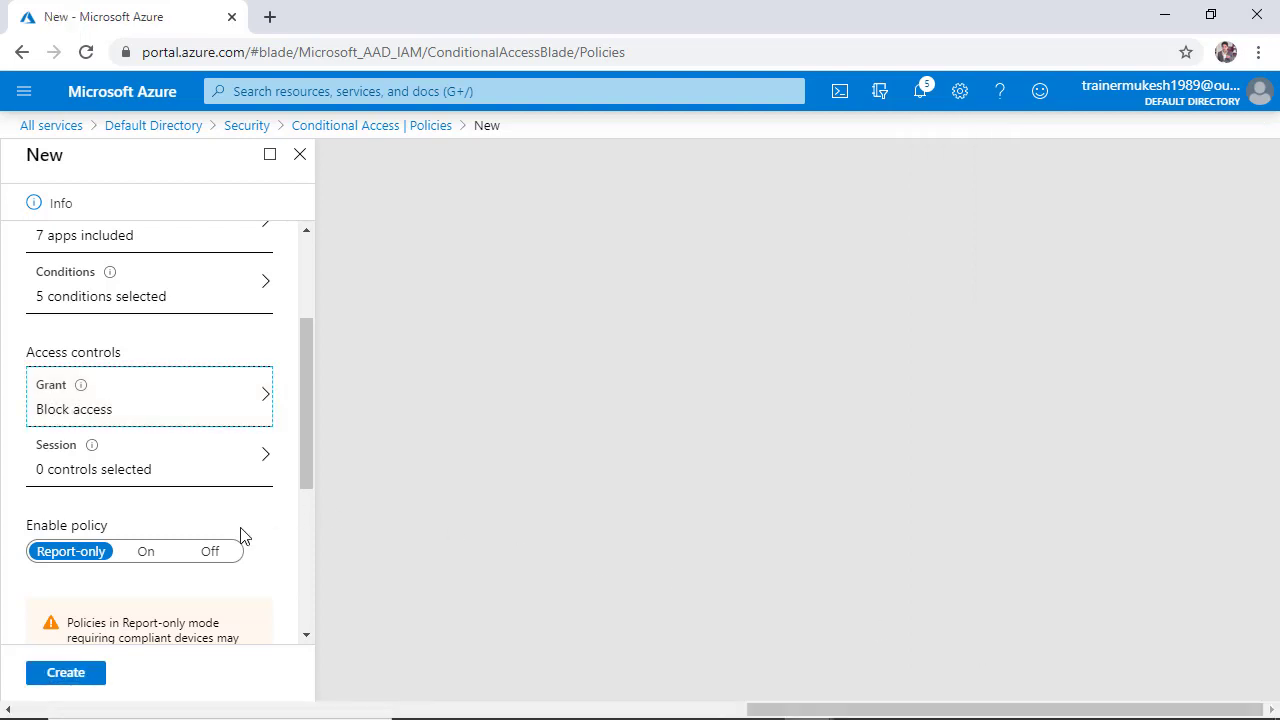
Step: Enable Conditional Access App Control with Monitor only (Preview) in the session controls and apply it, leaving sign-in frequency off
{"action": "left_click", "coordinate": [192, 475]}
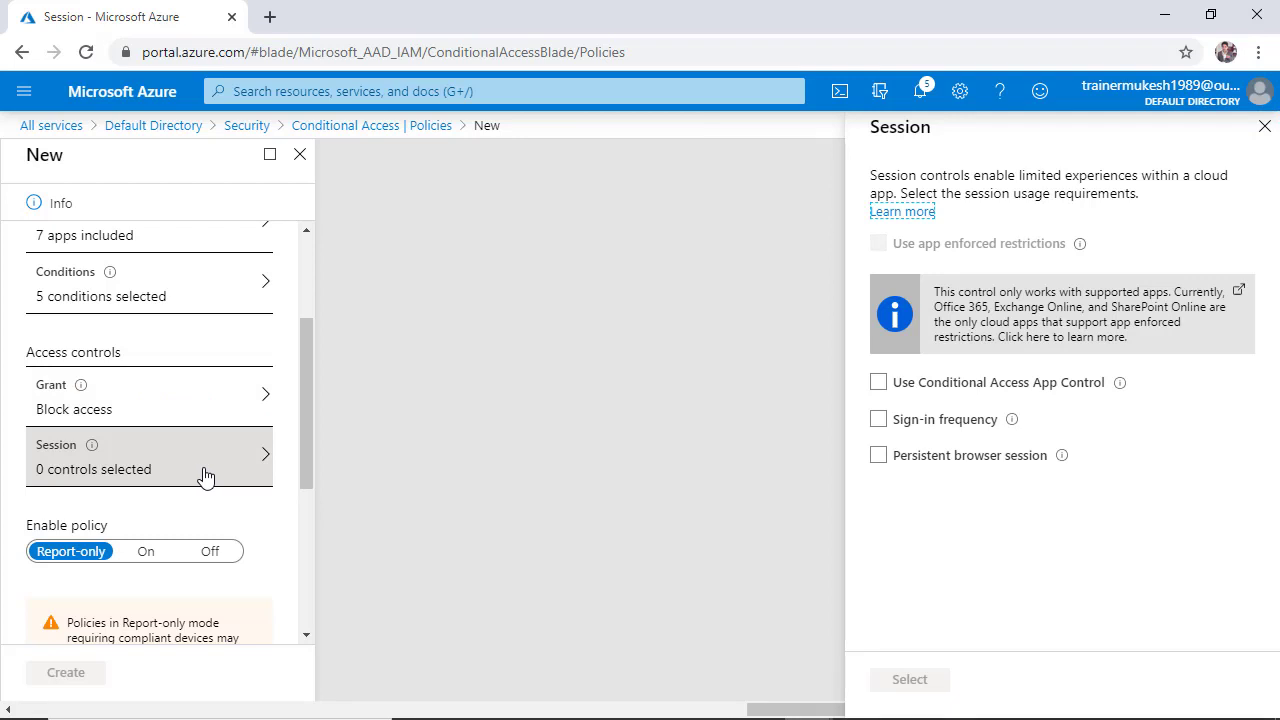
{"action": "left_click", "coordinate": [882, 388]}
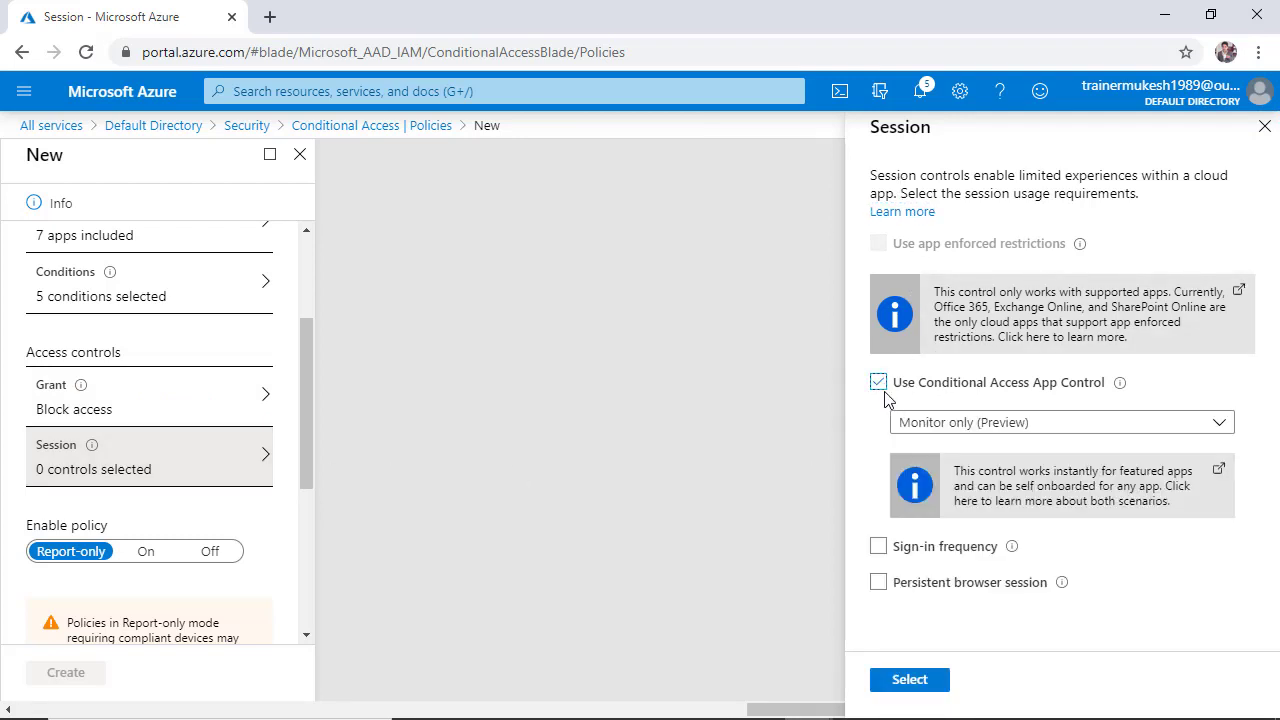
{"action": "left_click", "coordinate": [889, 546]}
{"action": "scroll", "coordinate": [893, 532], "scroll_direction": "down", "scroll_amount": 1}
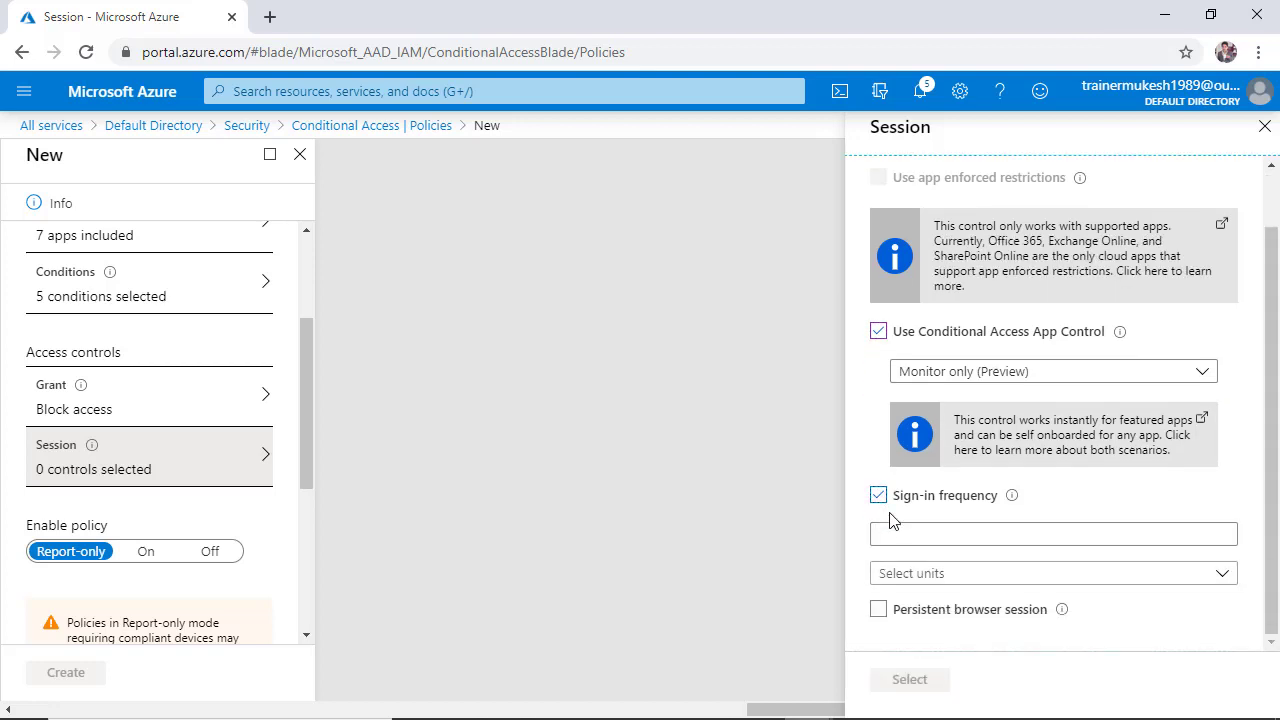
{"action": "left_click", "coordinate": [880, 495]}
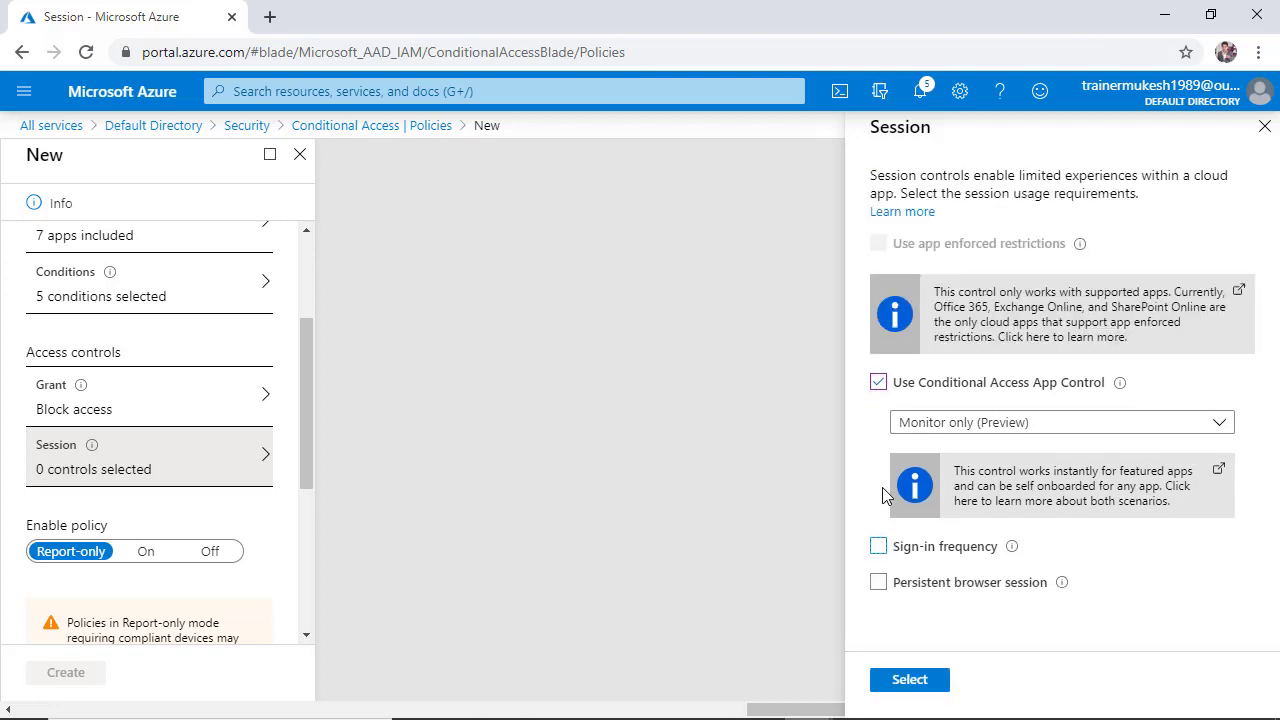
{"action": "left_click", "coordinate": [907, 684]}
Step: Create the Conditional Access policy in Report-only mode
{"action": "scroll", "coordinate": [184, 568], "scroll_direction": "down", "scroll_amount": 2}
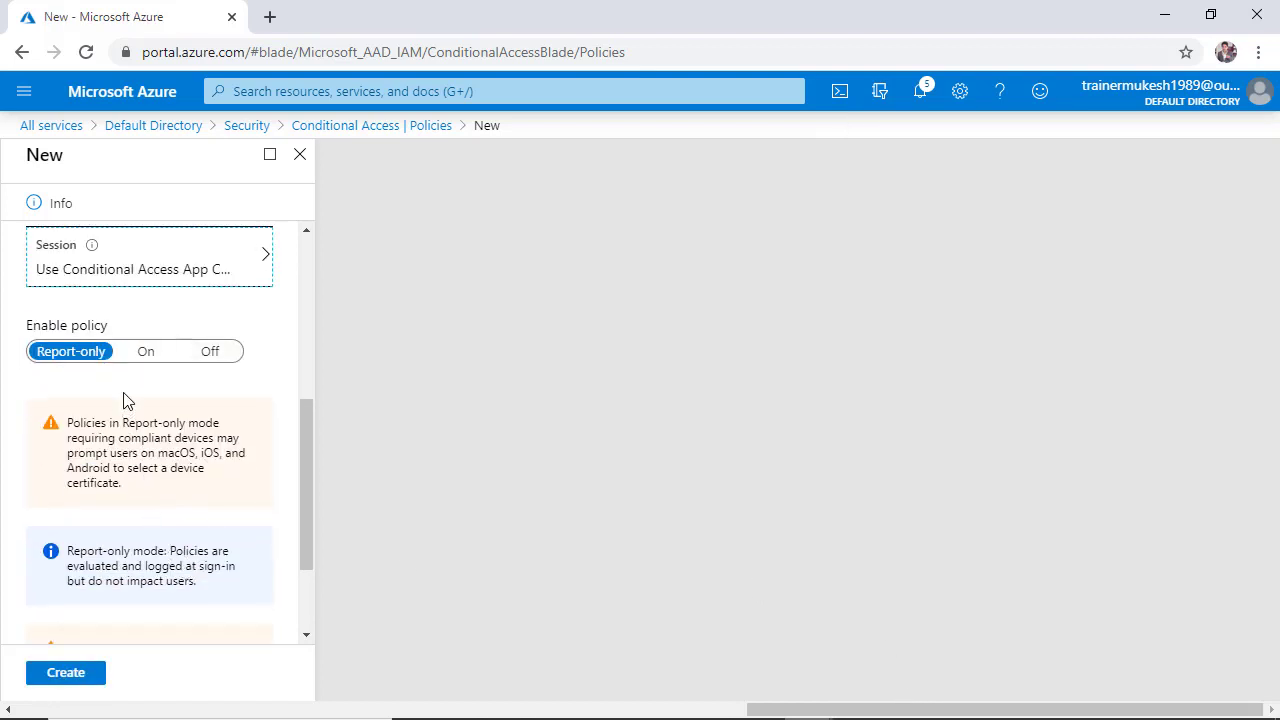
{"action": "scroll", "coordinate": [220, 560], "scroll_direction": "down", "scroll_amount": 2}
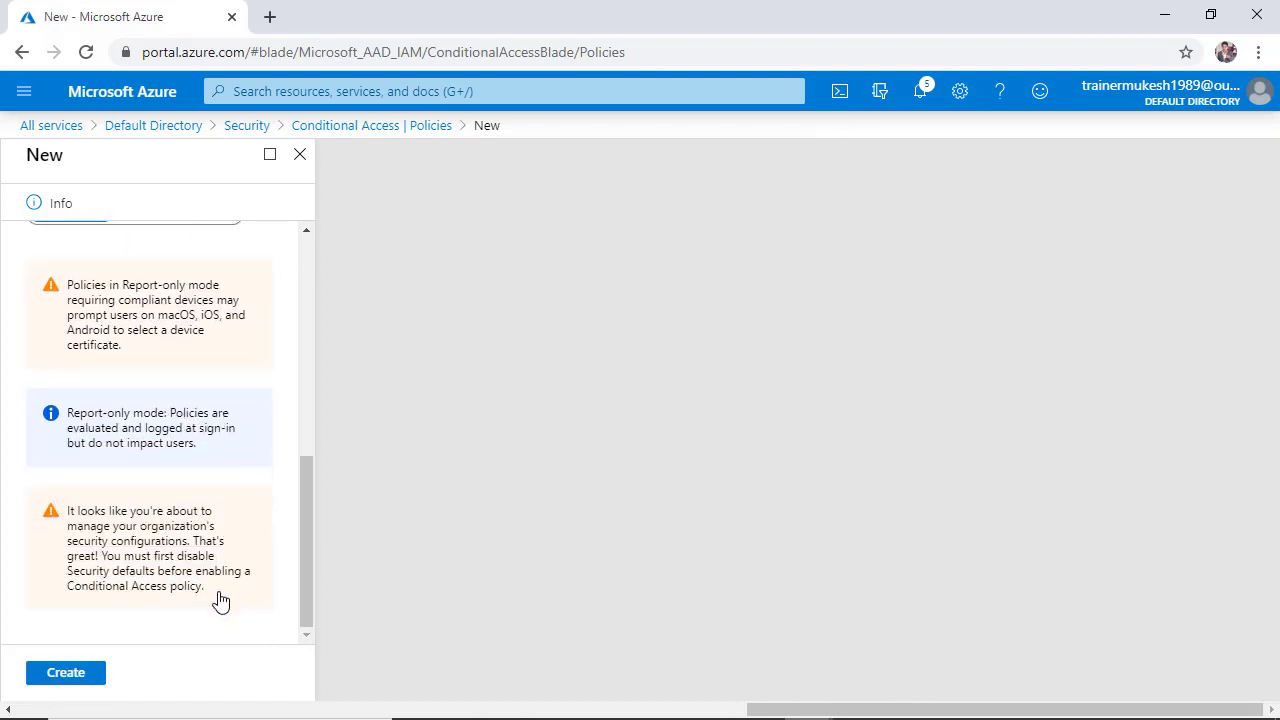
{"action": "left_click", "coordinate": [72, 678]}
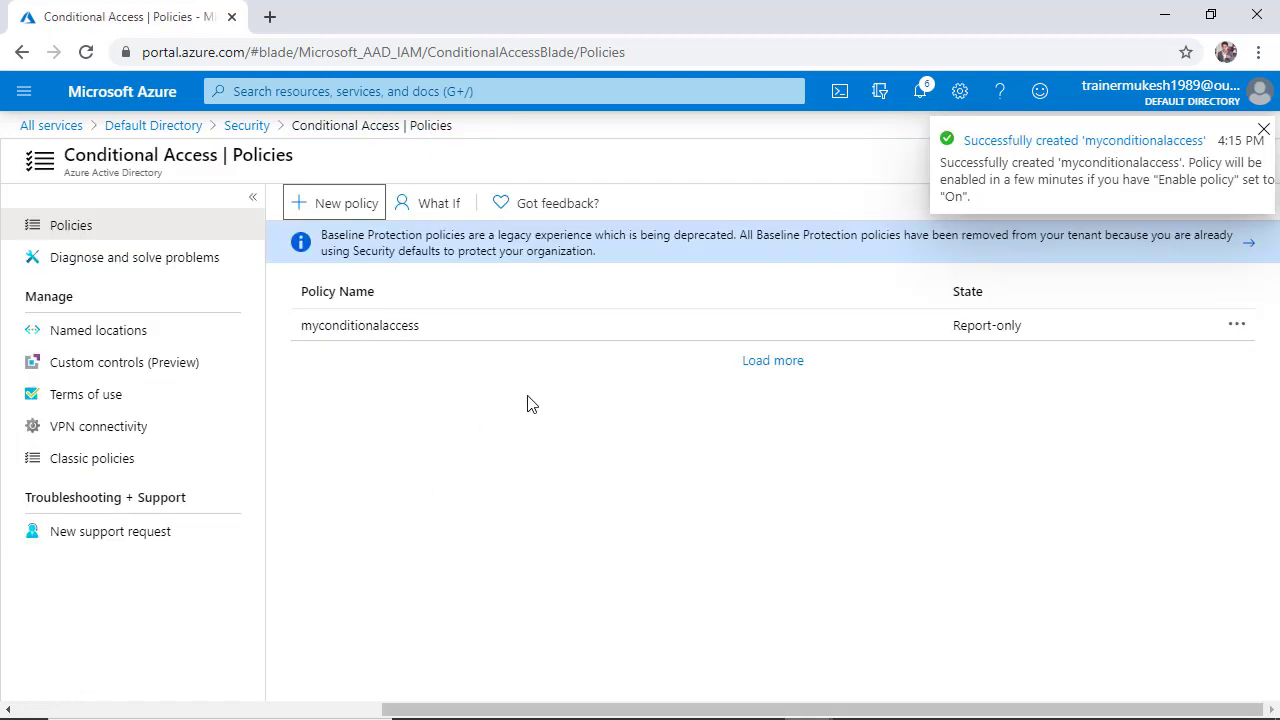
Step: Open the myconditionalaccess policy and review its users and groups assignment
{"action": "left_click", "coordinate": [375, 336]}
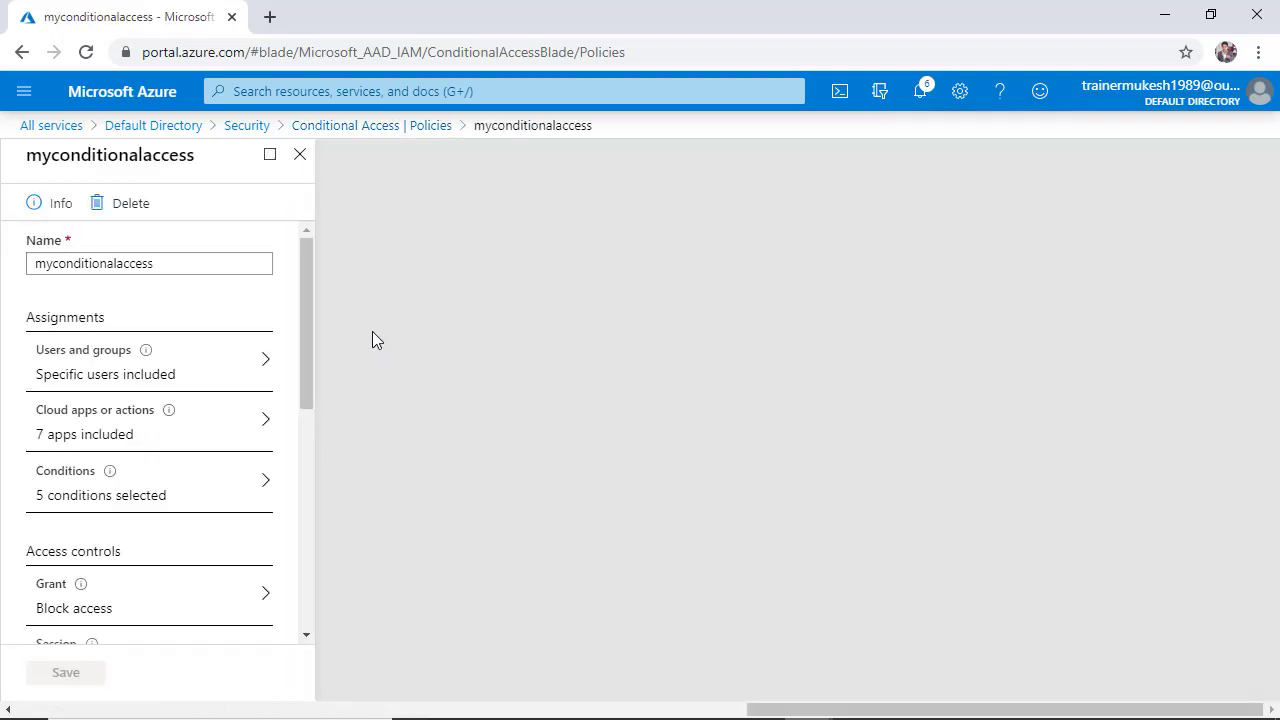
{"action": "left_click", "coordinate": [158, 376]}
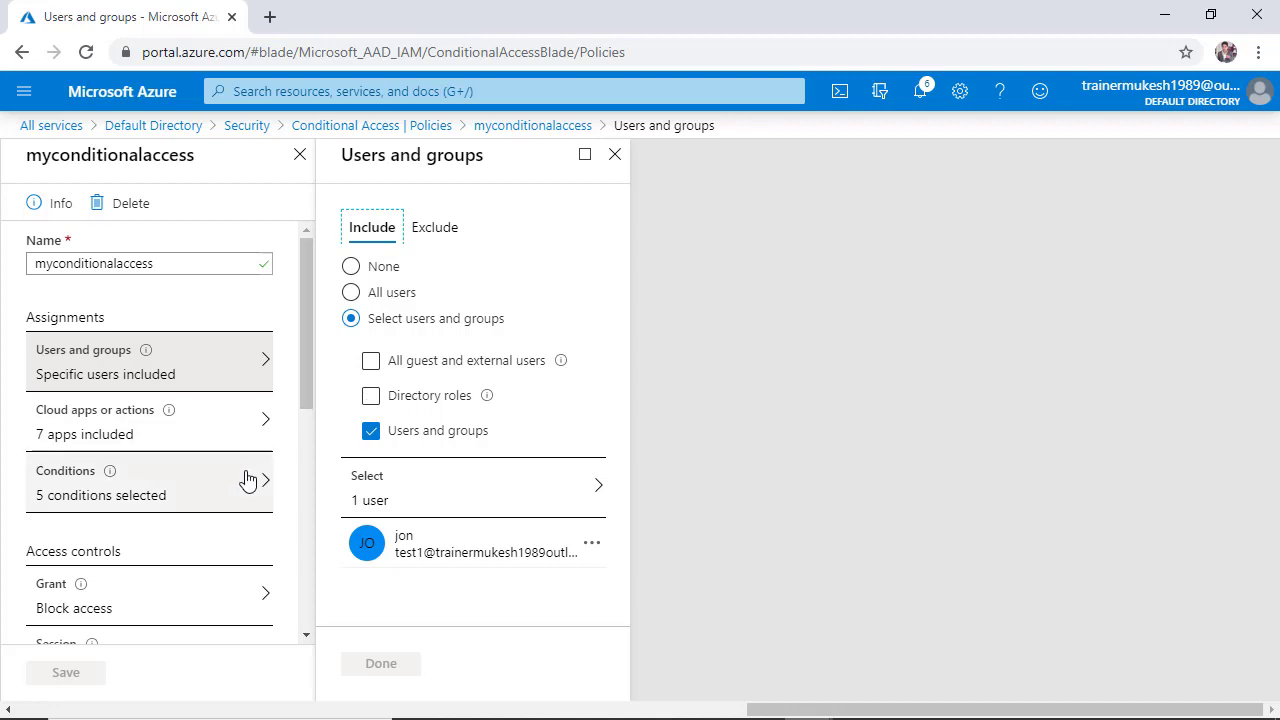
Step: Go to Azure Active Directory from the list of all services and open Identity Governance
{"action": "left_click", "coordinate": [49, 127]}
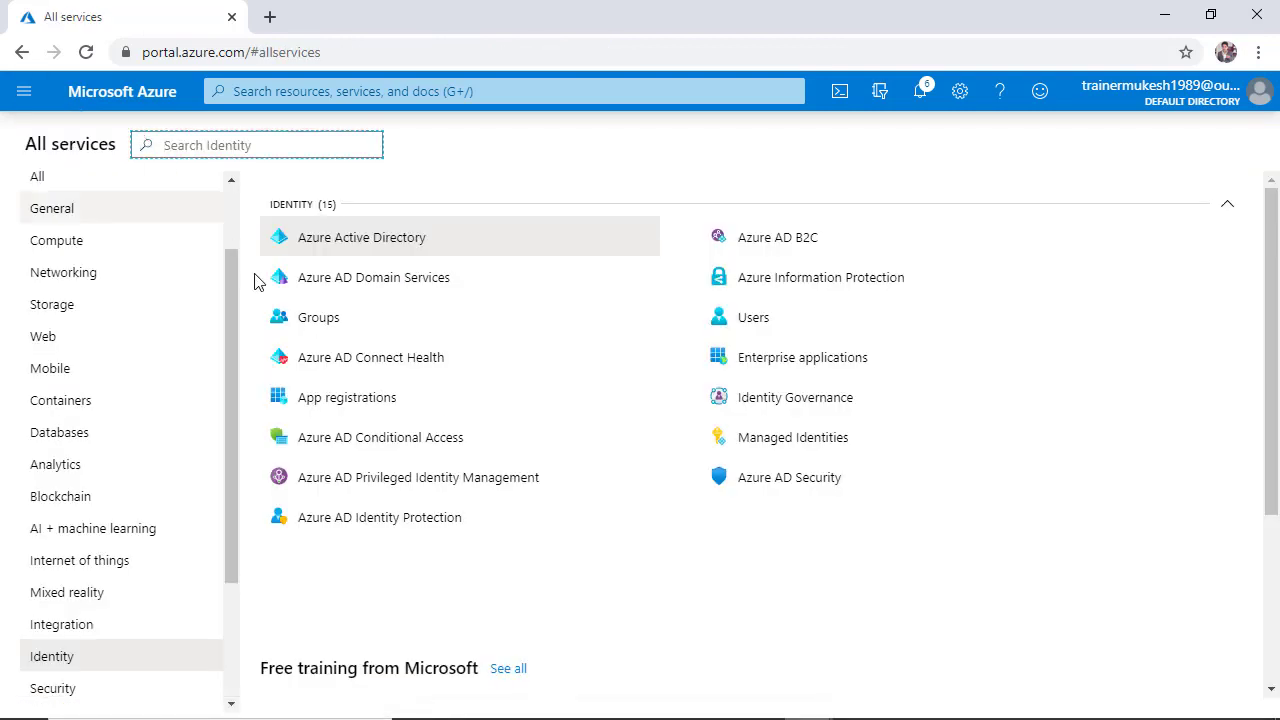
{"action": "left_click", "coordinate": [376, 246]}
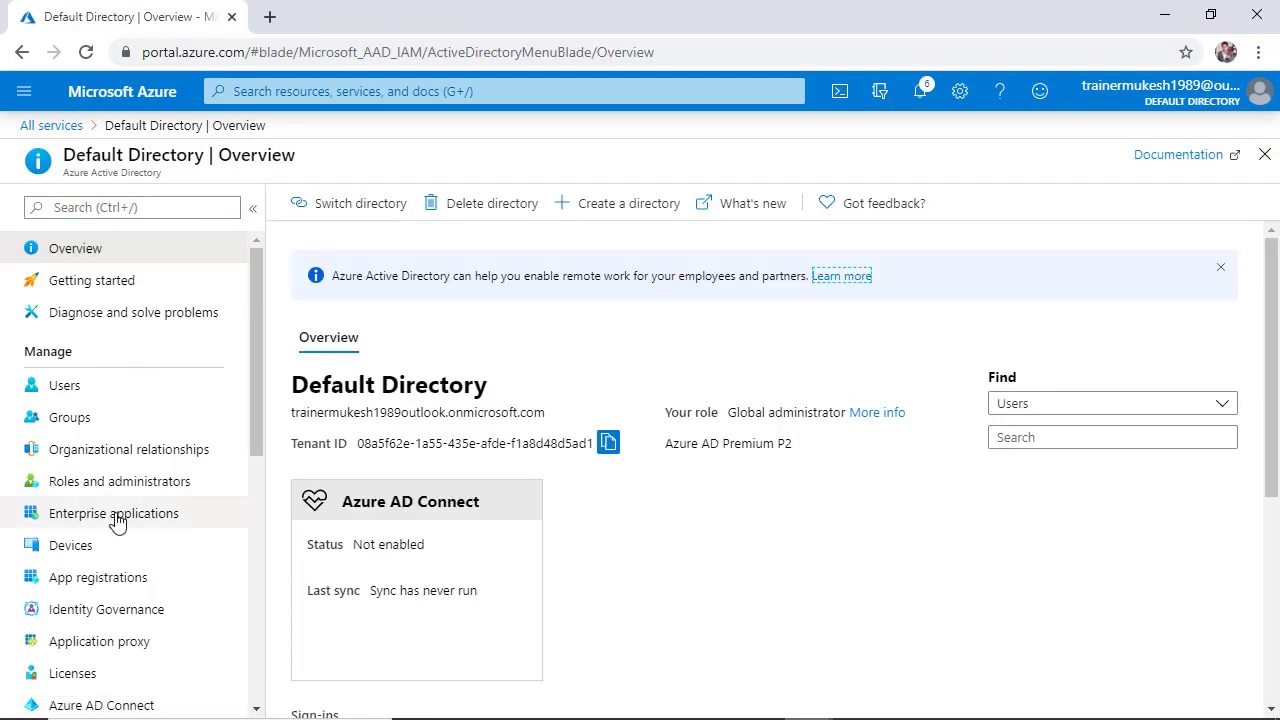
{"action": "scroll", "coordinate": [114, 530], "scroll_direction": "down", "scroll_amount": 3}
{"action": "left_click", "coordinate": [107, 311]}
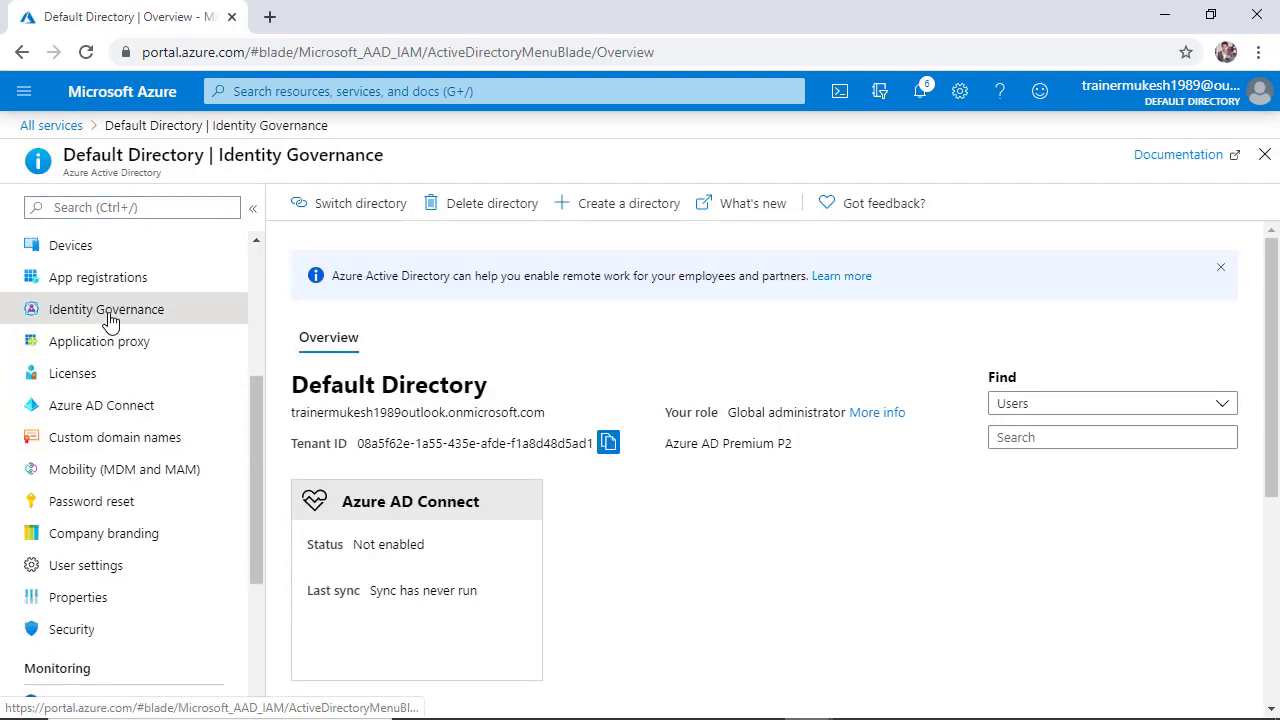
Step: Search the portal for "azure i"
{"action": "left_click", "coordinate": [350, 91]}
{"action": "left_click", "coordinate": [350, 91]}
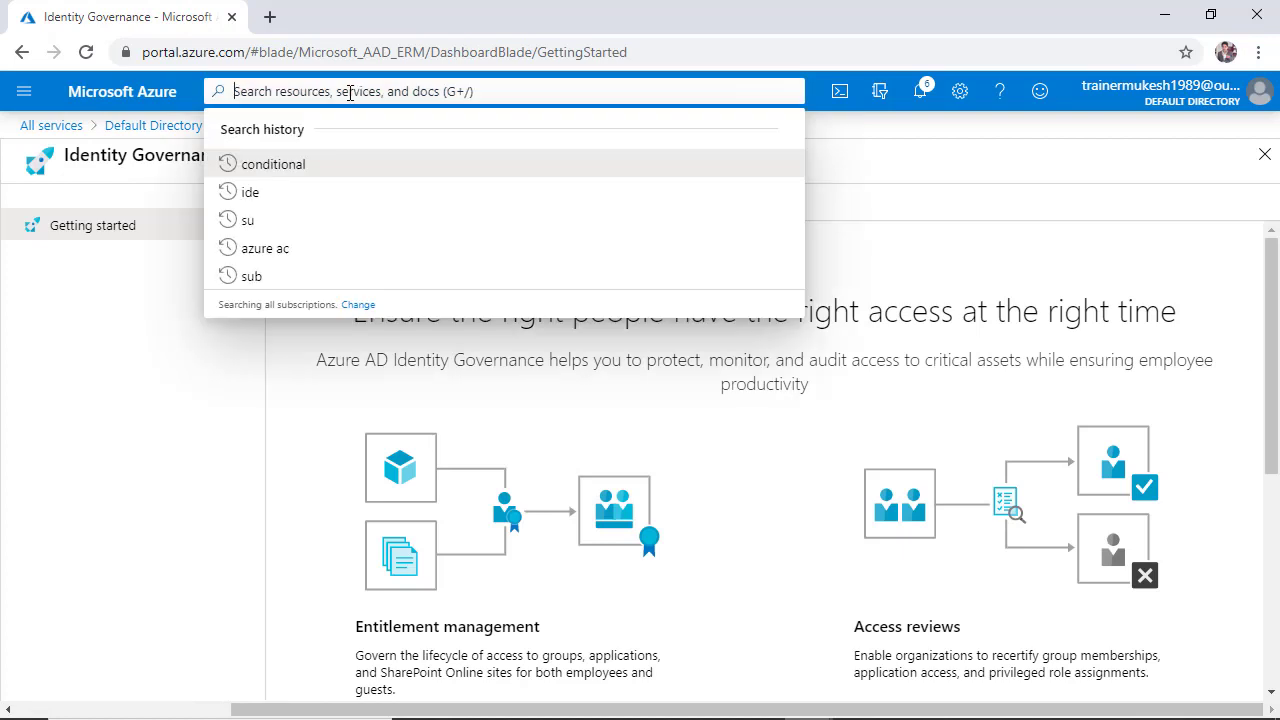
{"action": "type", "text": "azu"}
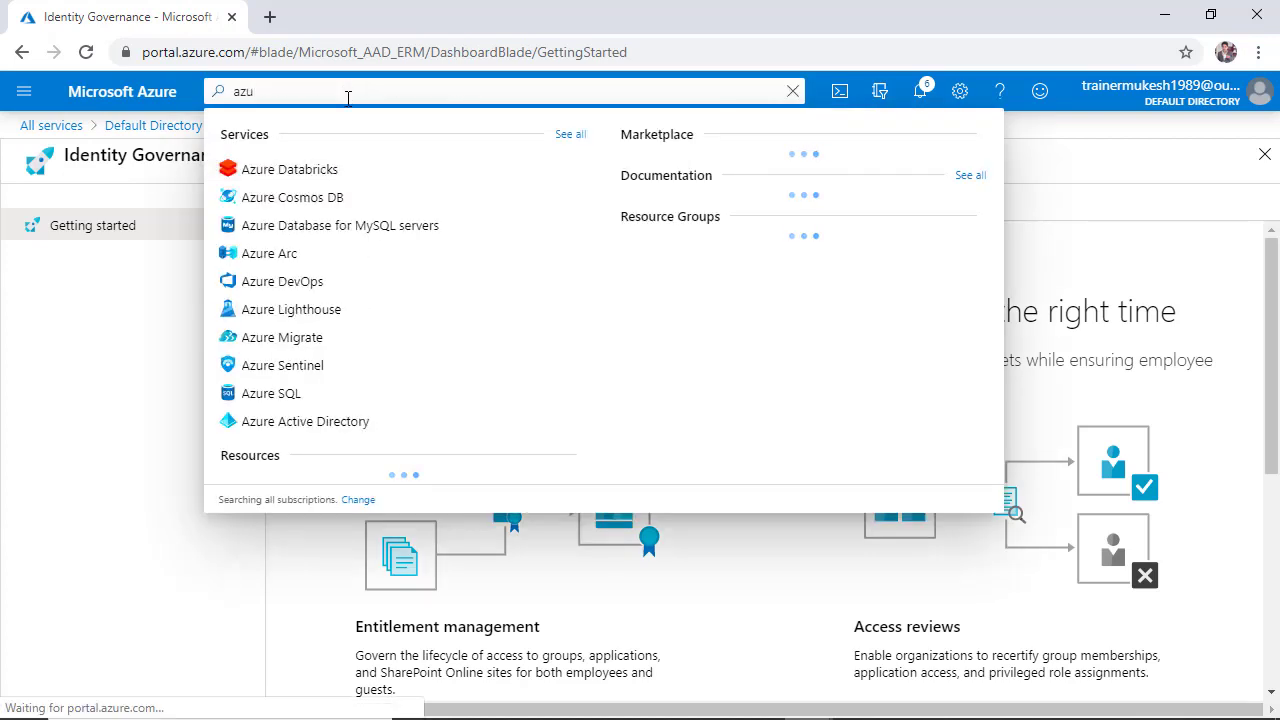
{"action": "type", "text": "re i"}
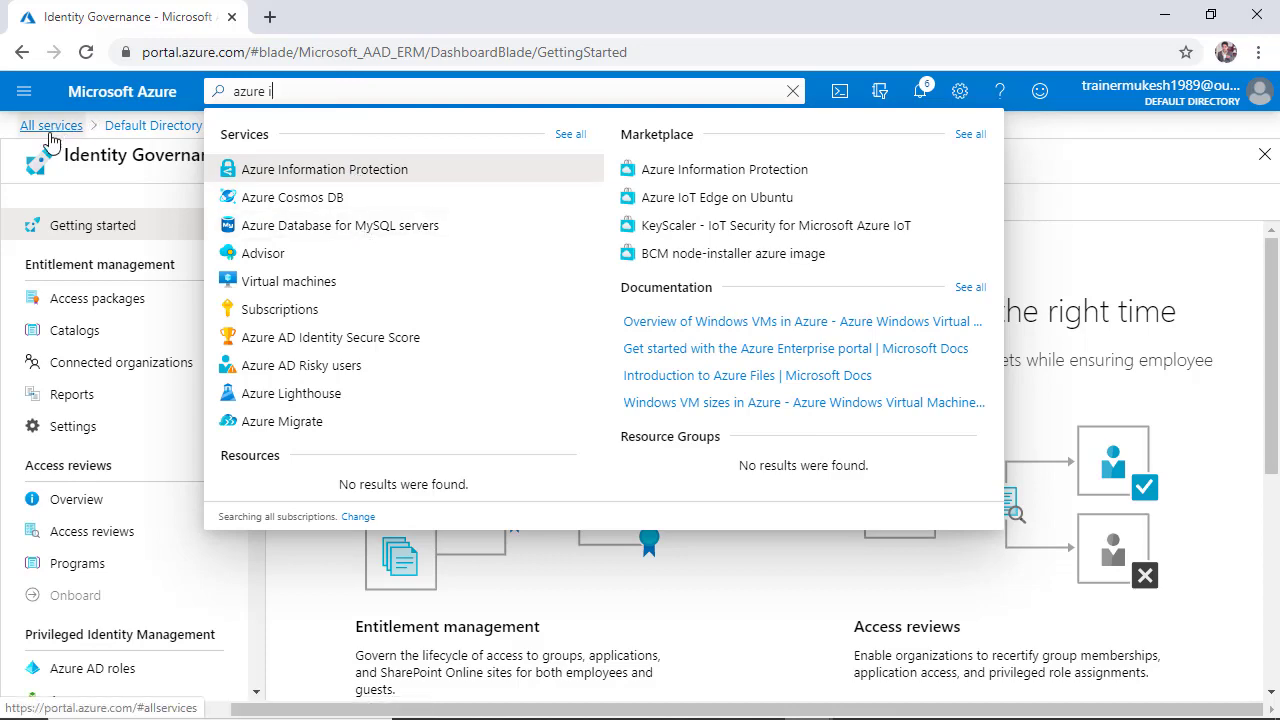
Step: Open Azure AD Identity Protection from the identity category of all services
{"action": "left_click", "coordinate": [22, 91]}
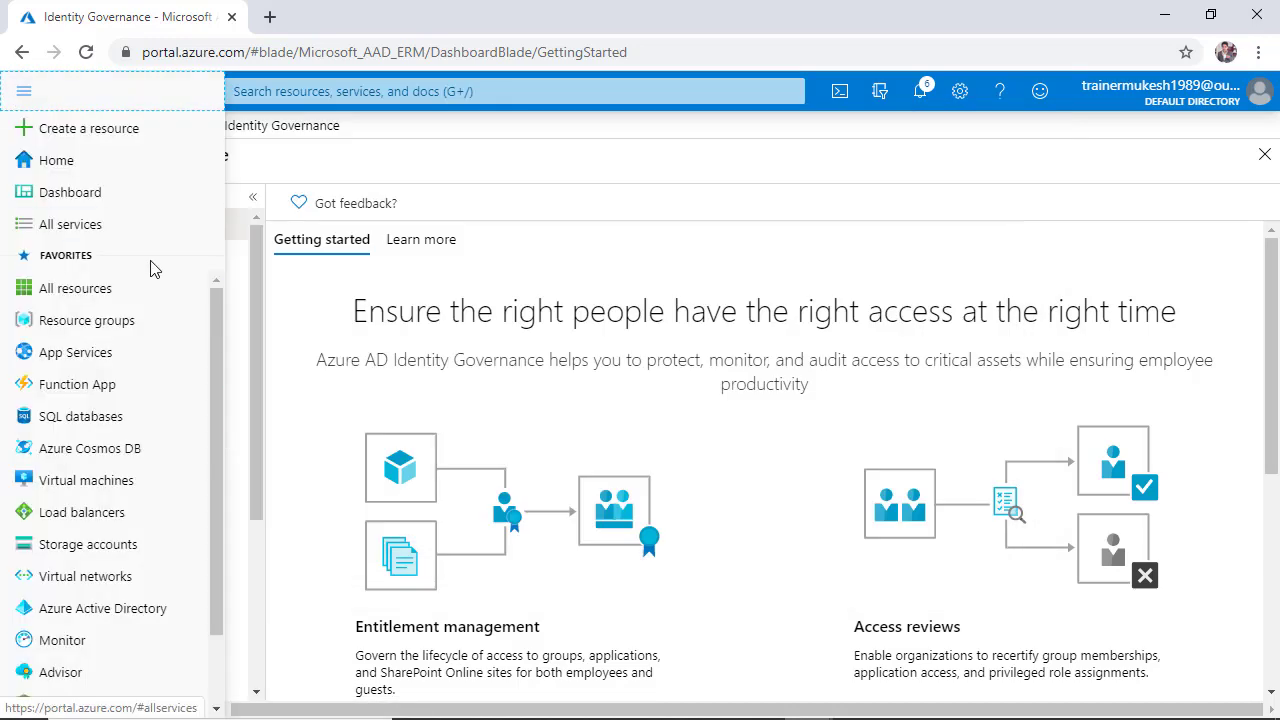
{"action": "left_click", "coordinate": [86, 224]}
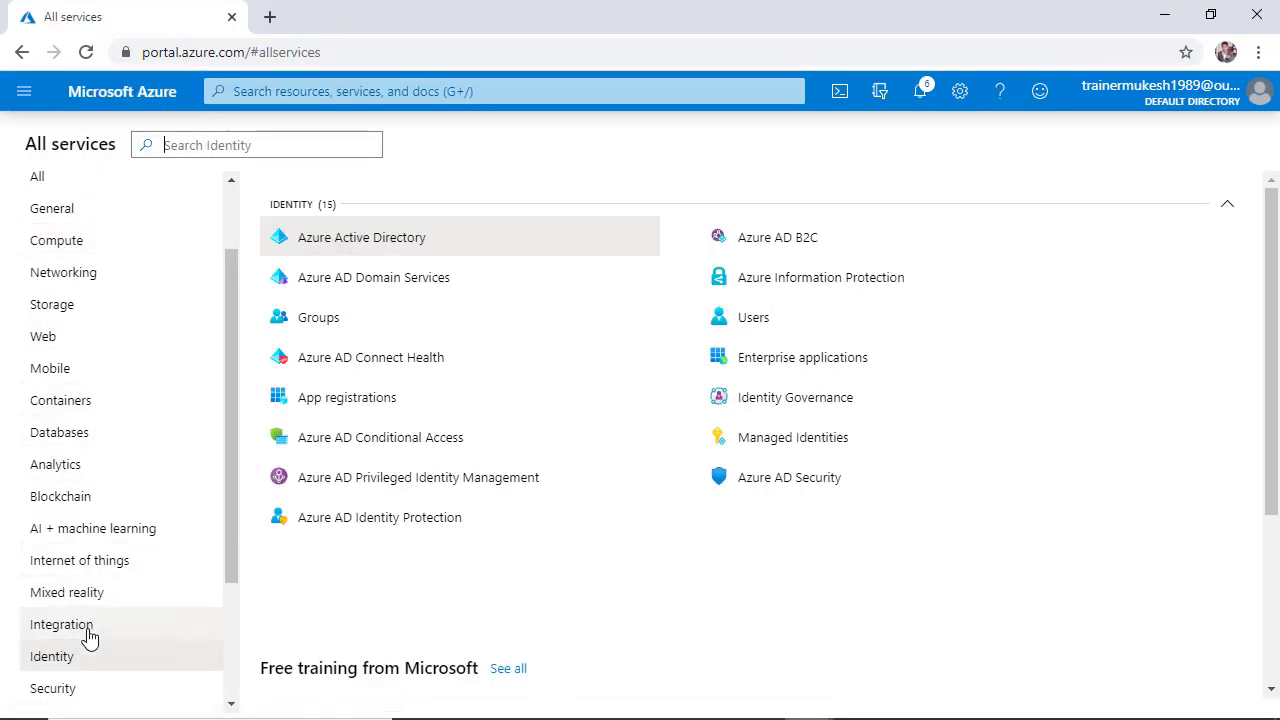
{"action": "left_click", "coordinate": [408, 529]}
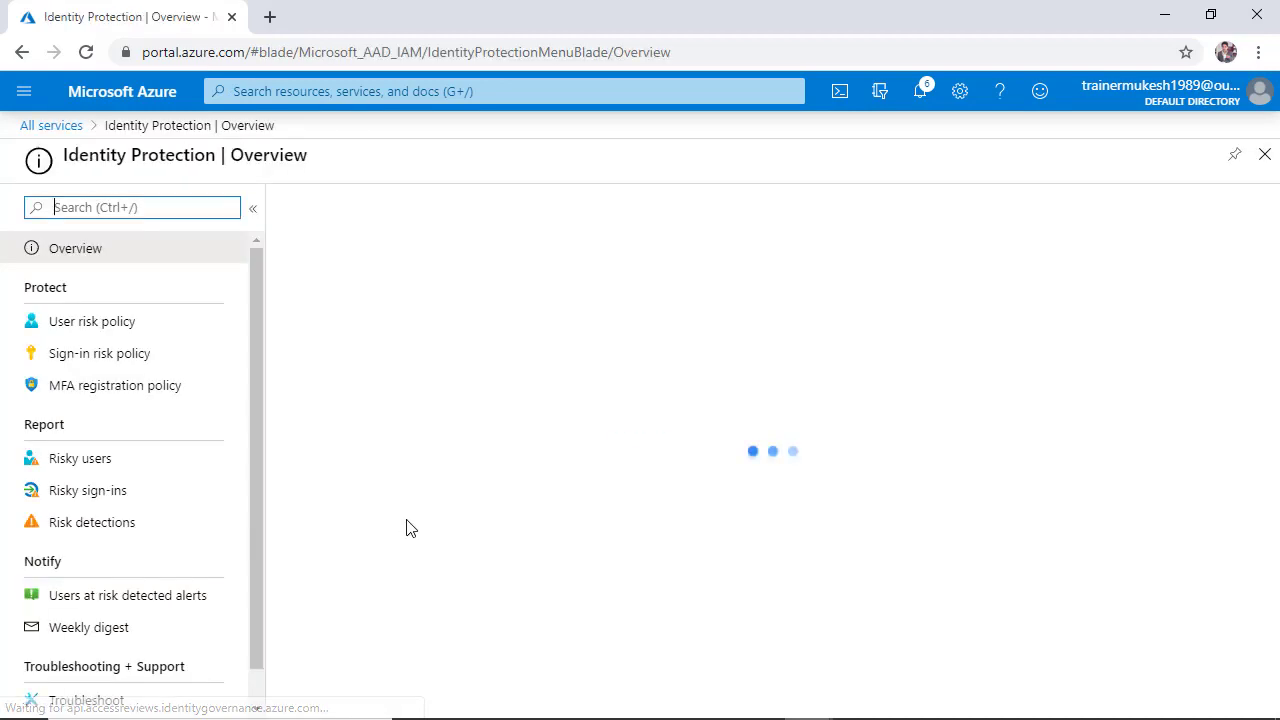
Step: View the Identity Protection reports for risky users, risky sign-ins and risk detections
{"action": "left_click", "coordinate": [108, 464]}
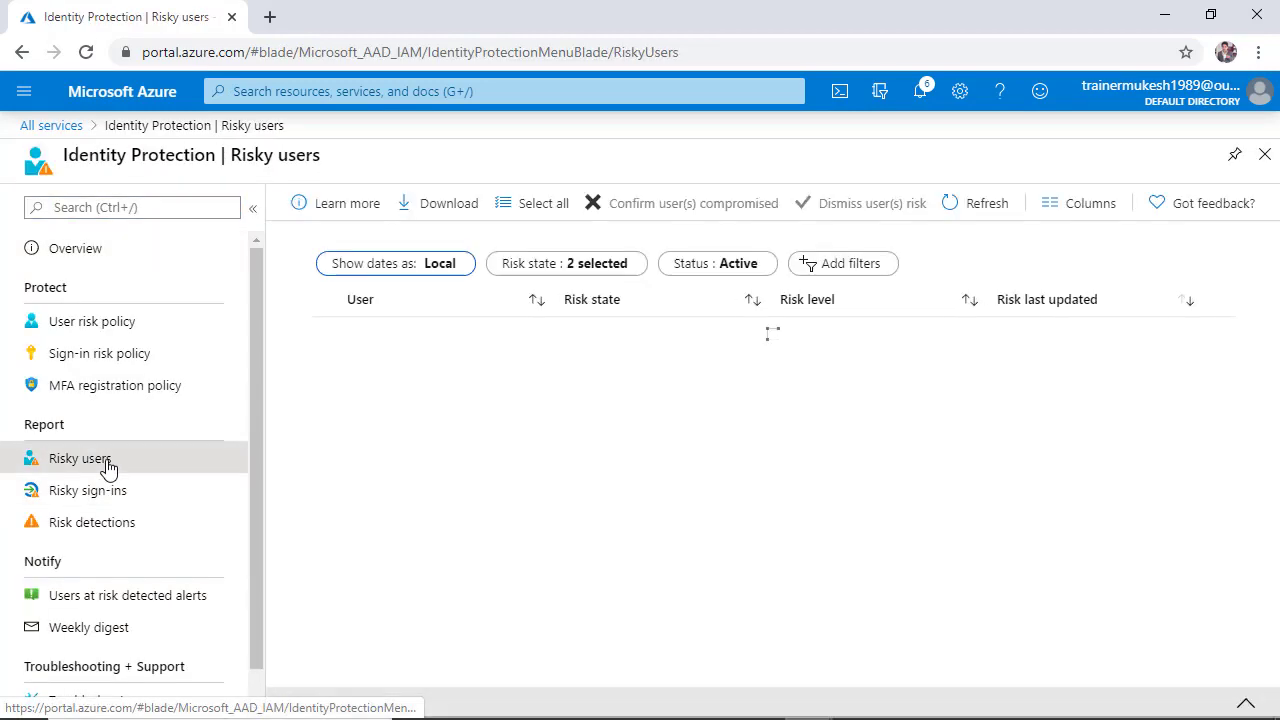
{"action": "left_click", "coordinate": [135, 493]}
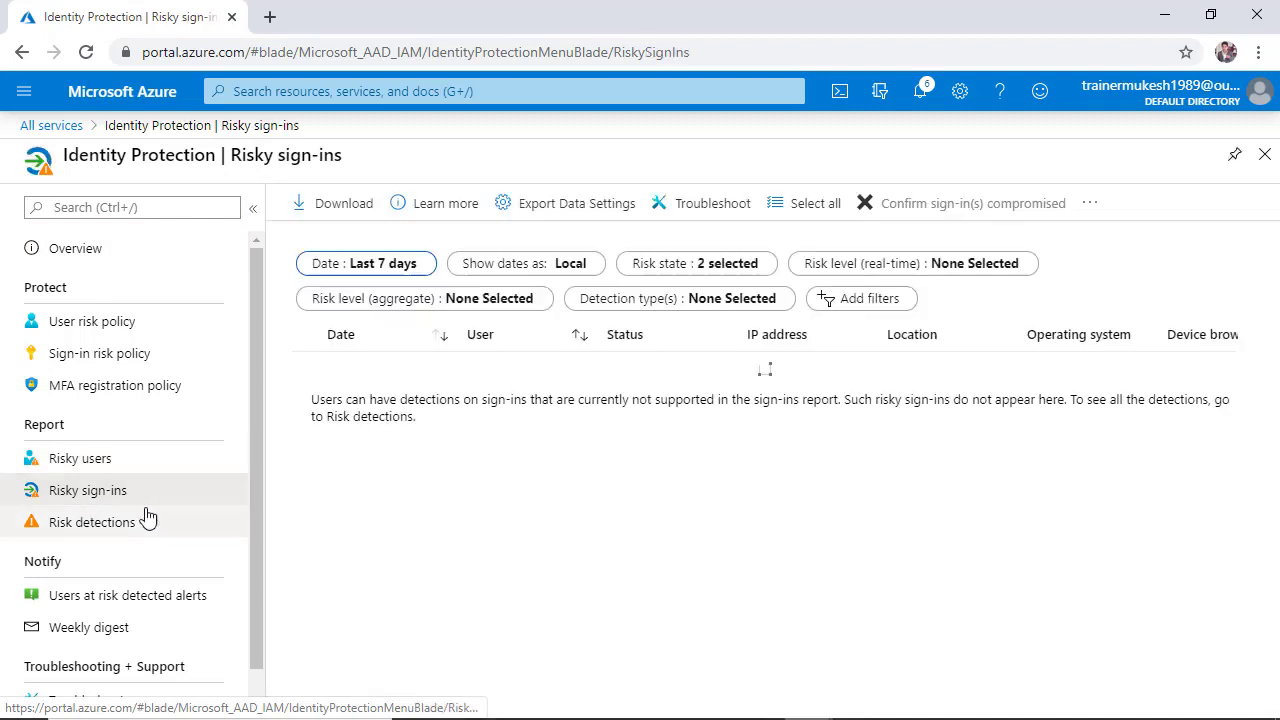
{"action": "left_click", "coordinate": [113, 530]}
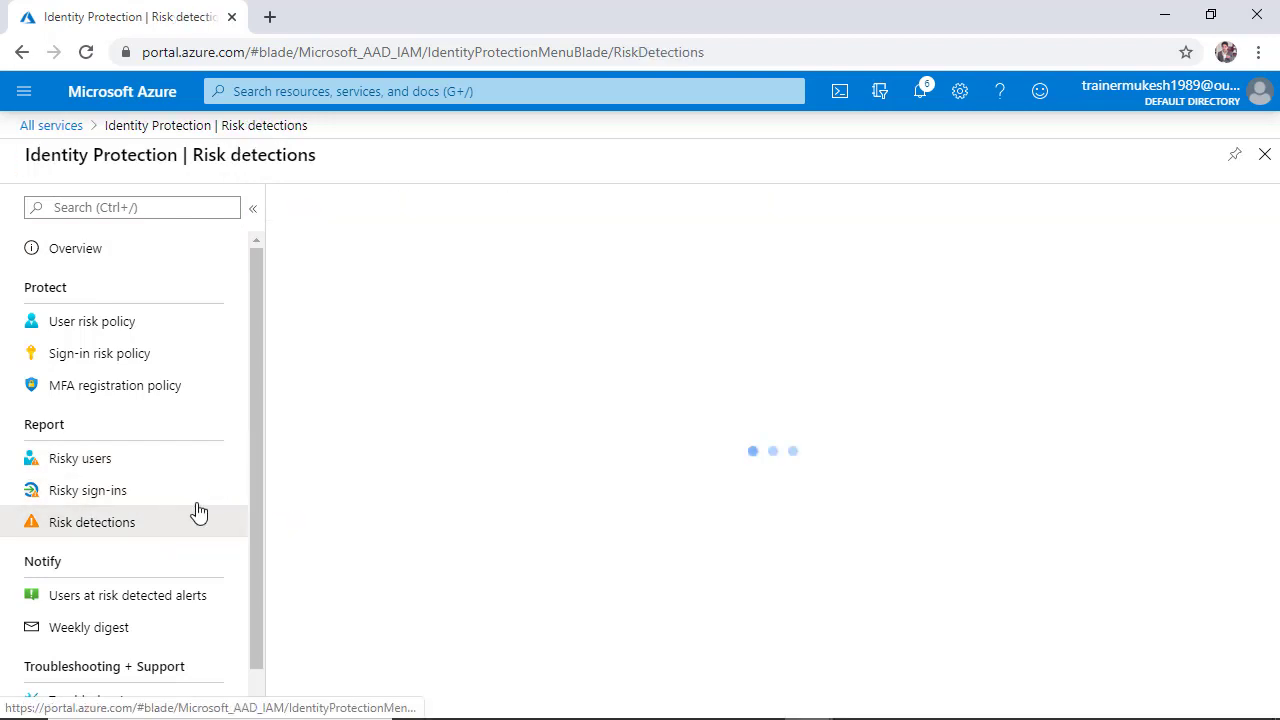